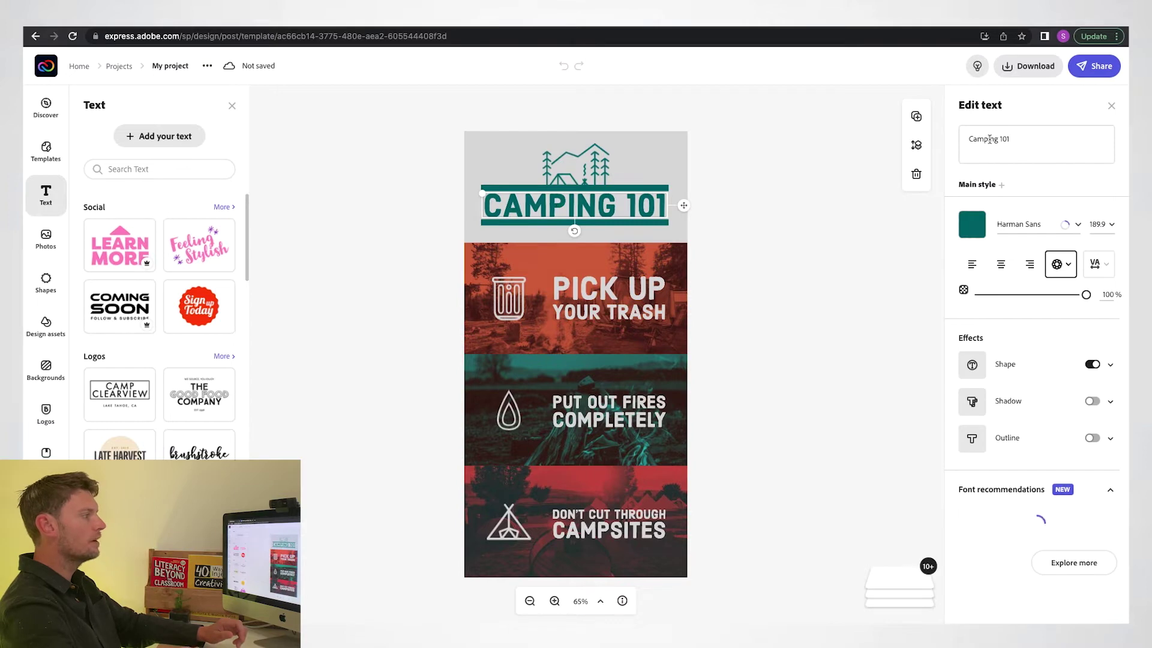
Retitle the heading "Reasons to end racism" and replace the camping icon above it with the outline dove from a "peace" shape search.
type("Reasons to end racism")
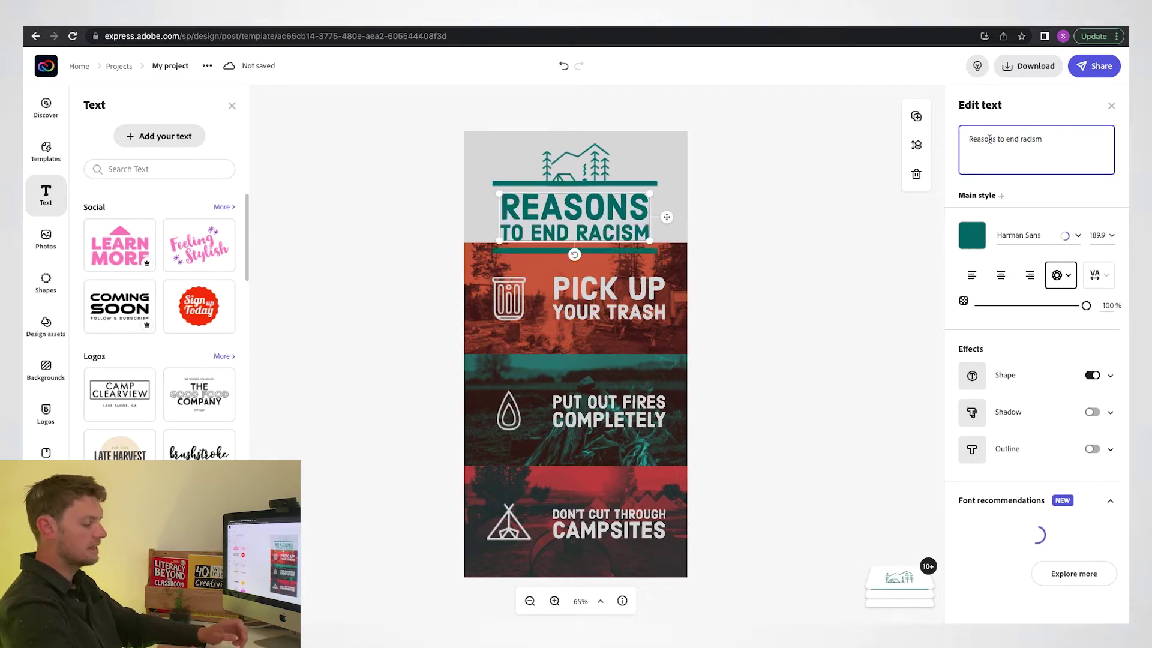
left_click(569, 170)
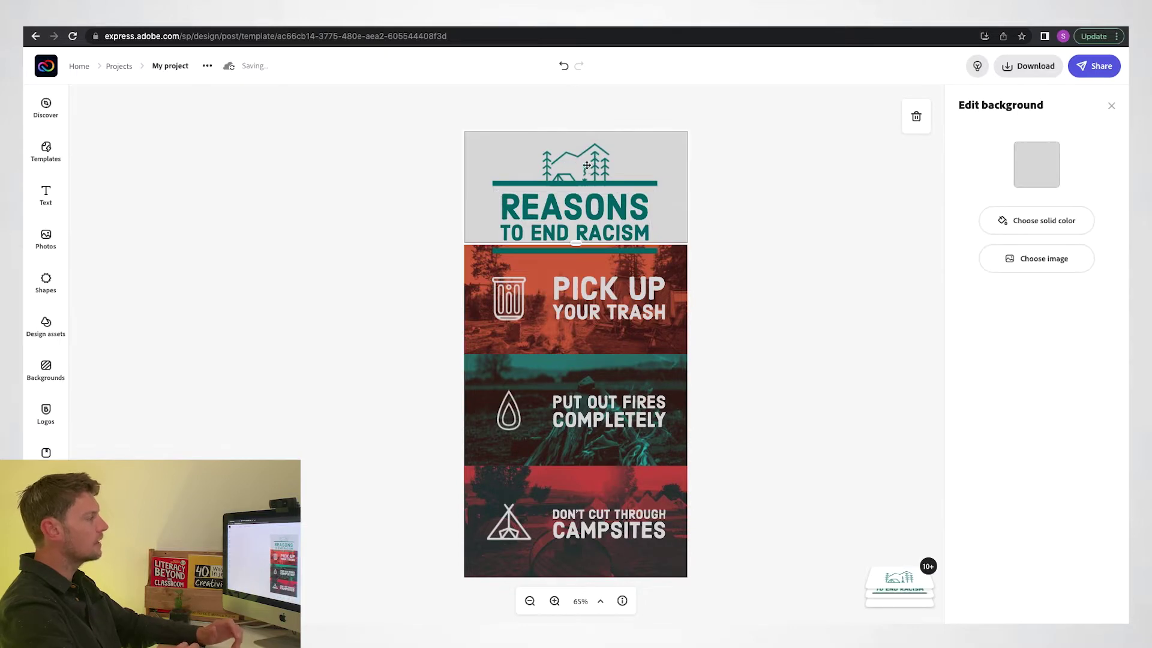
left_click(588, 167)
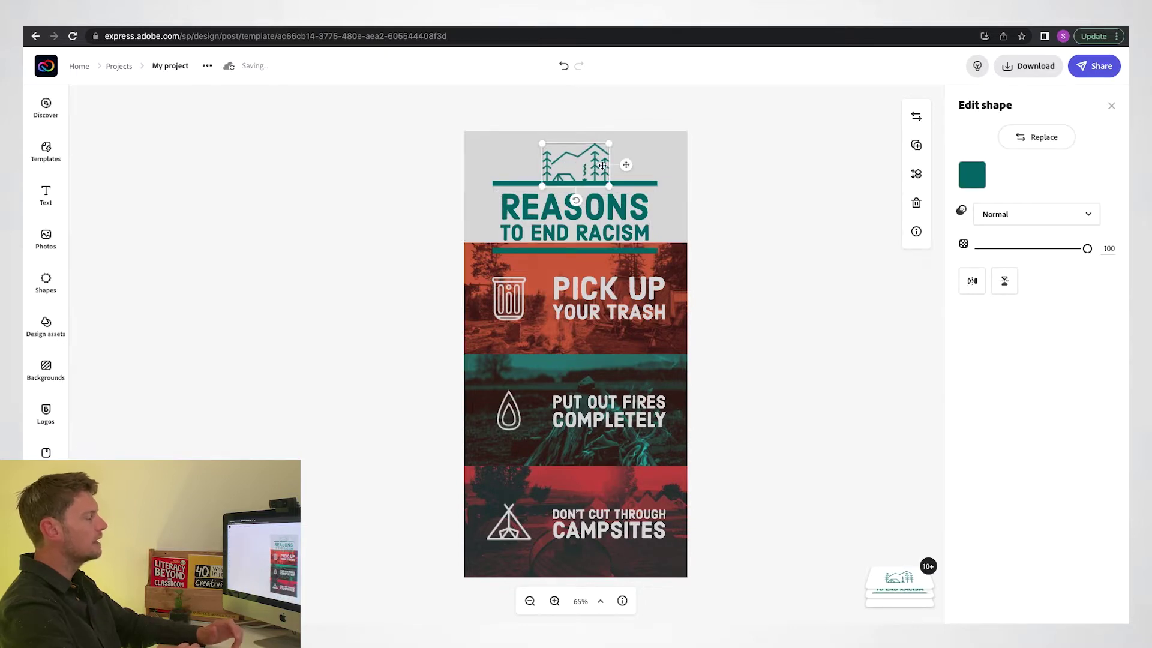
left_click(1035, 137)
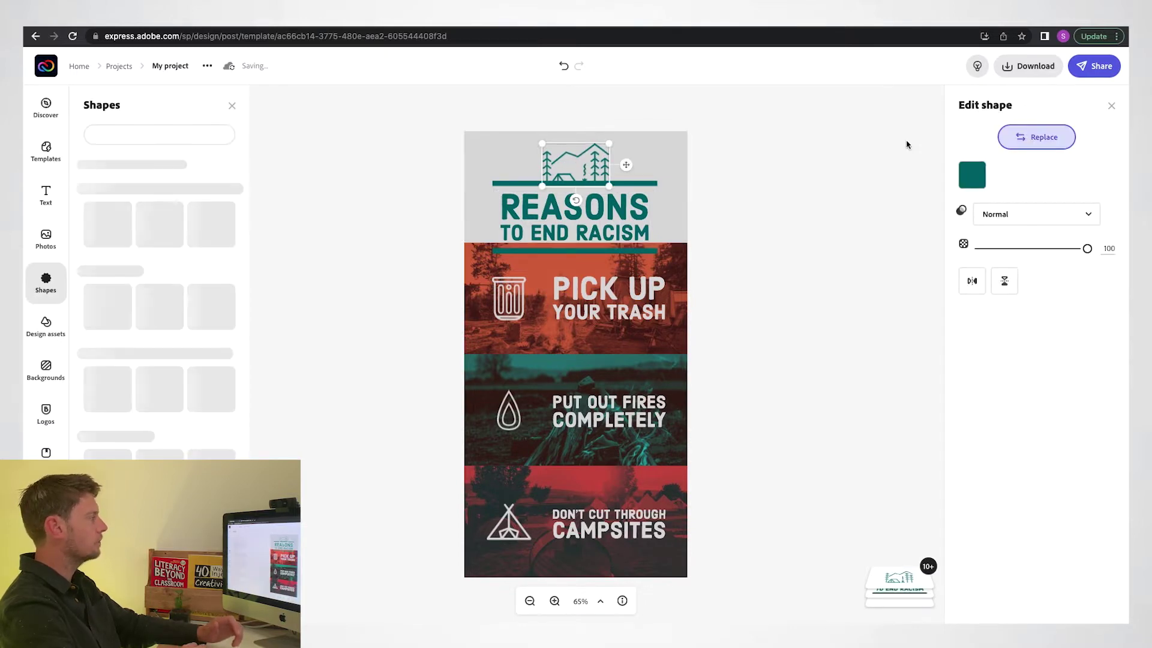
double_click(124, 135)
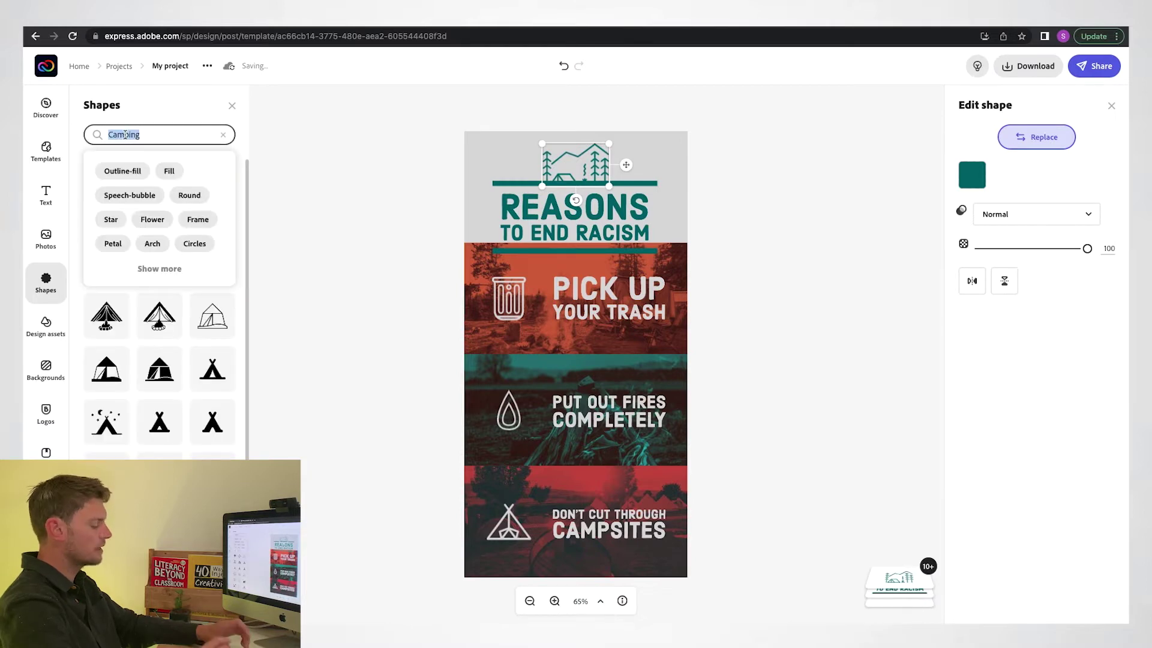
type("peace")
key("Return")
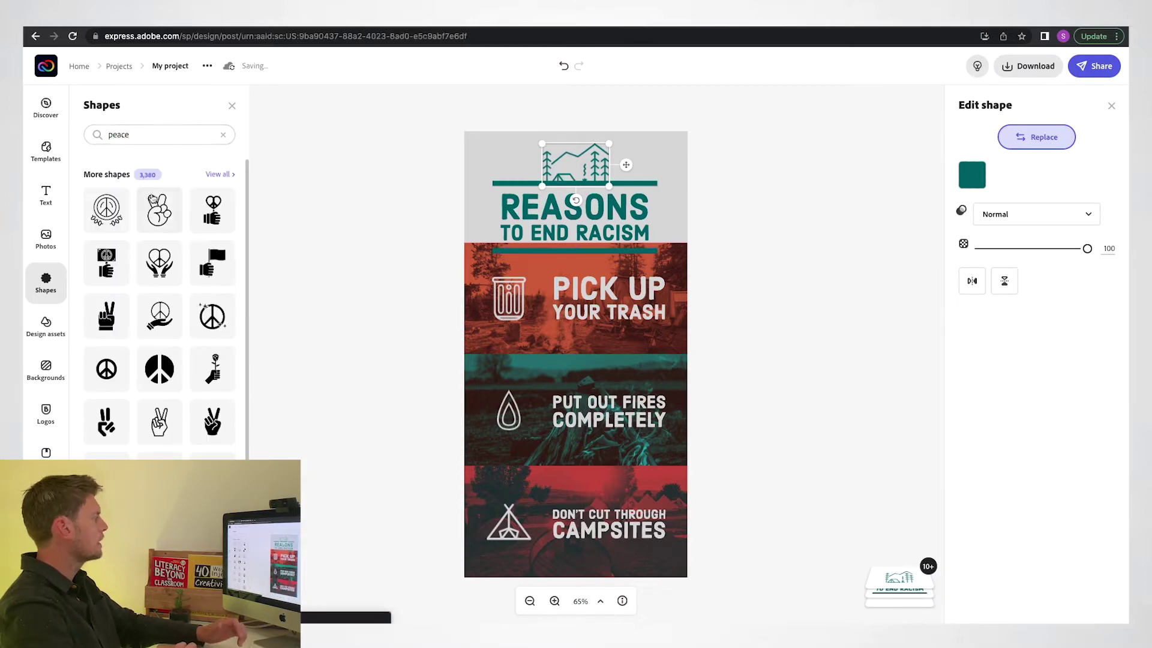
scroll(165, 346, "down", 2)
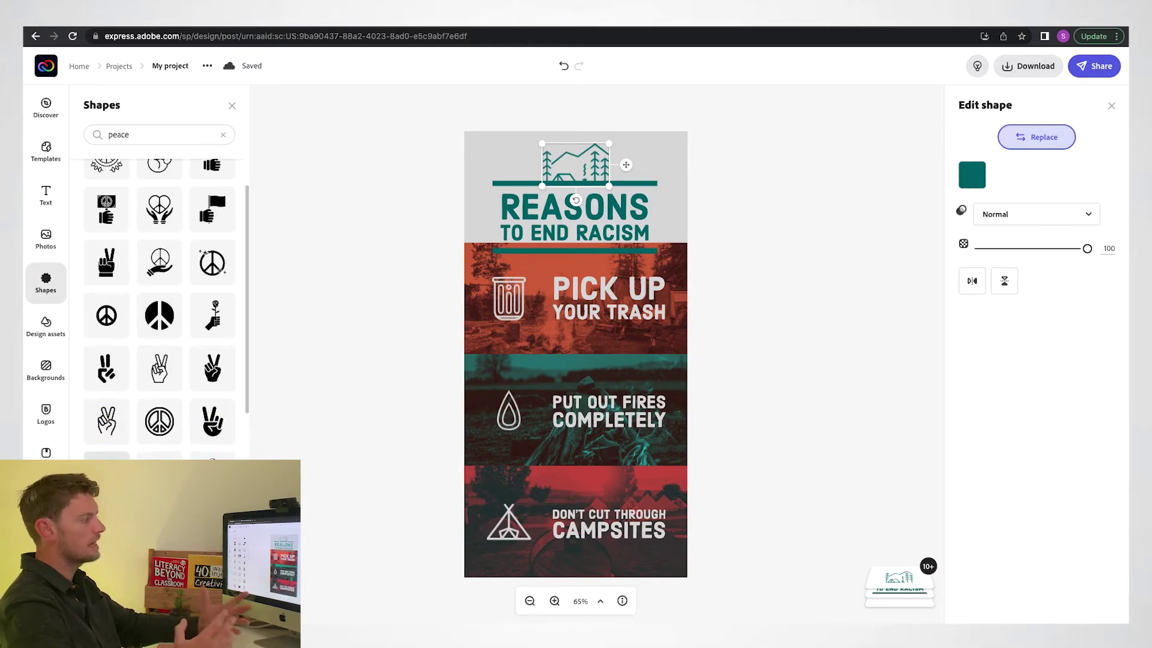
left_click(106, 473)
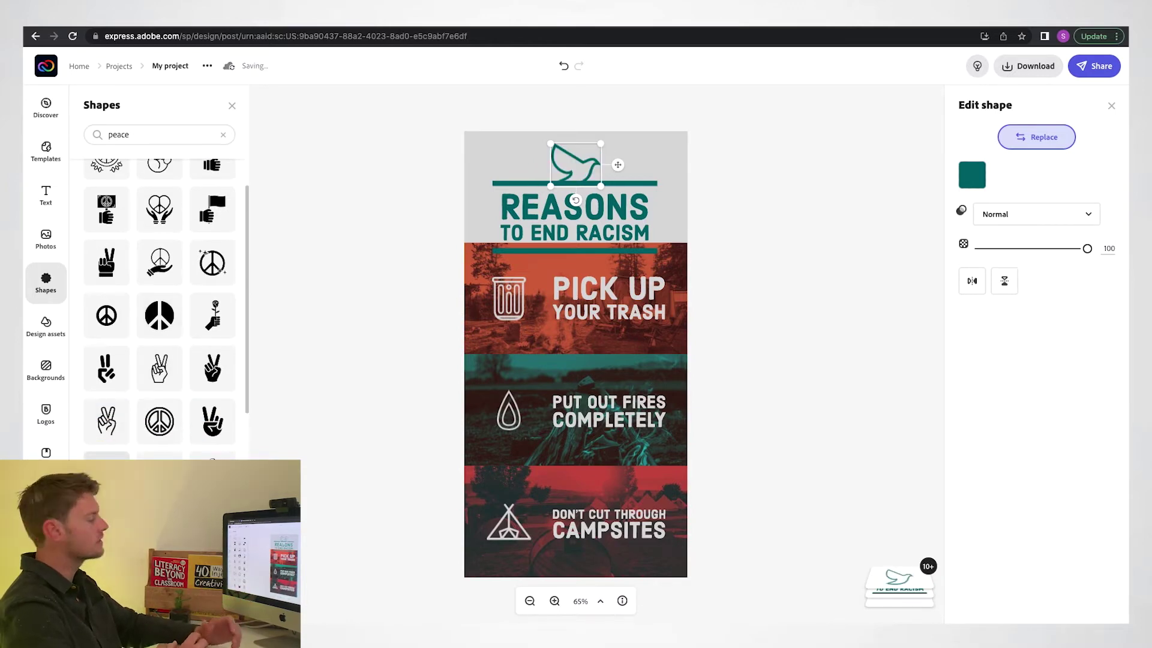
Move the dove icon and the heading text up together in small increments within the grey header section.
left_click(540, 223, "shift")
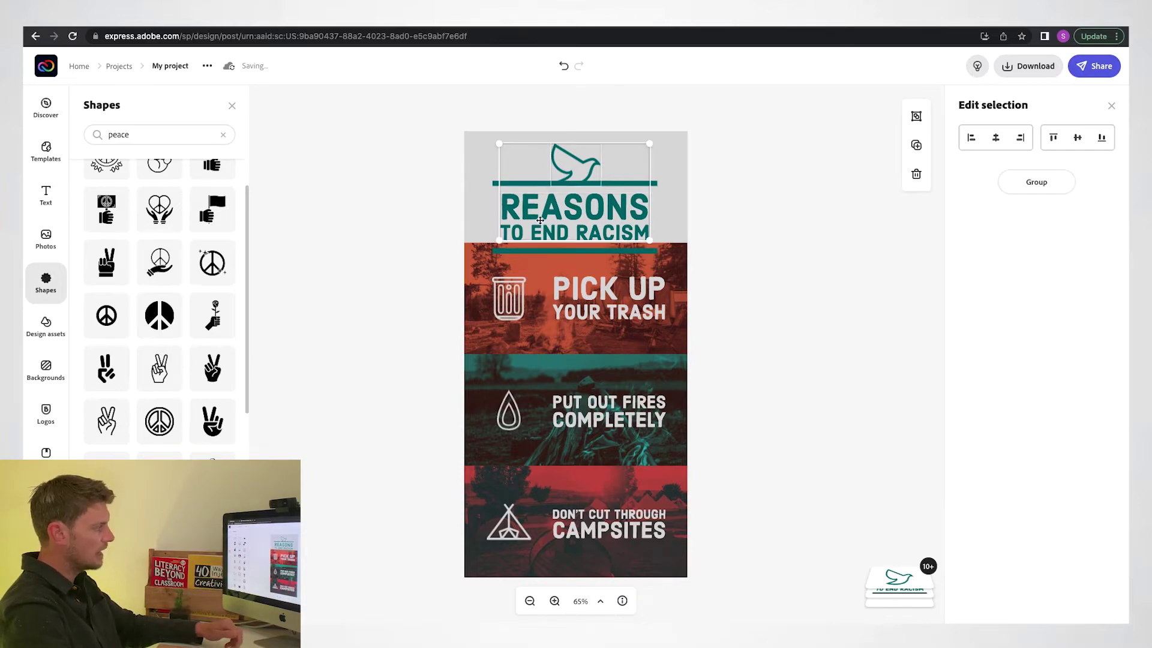
key("Up")
key("Up")
key("Up")
key("Up")
key("Up")
key("Up")
key("Up")
key("Up")
key("Up")
key("Up")
key("Up")
key("Up")
key("Up")
key("Up")
key("Up")
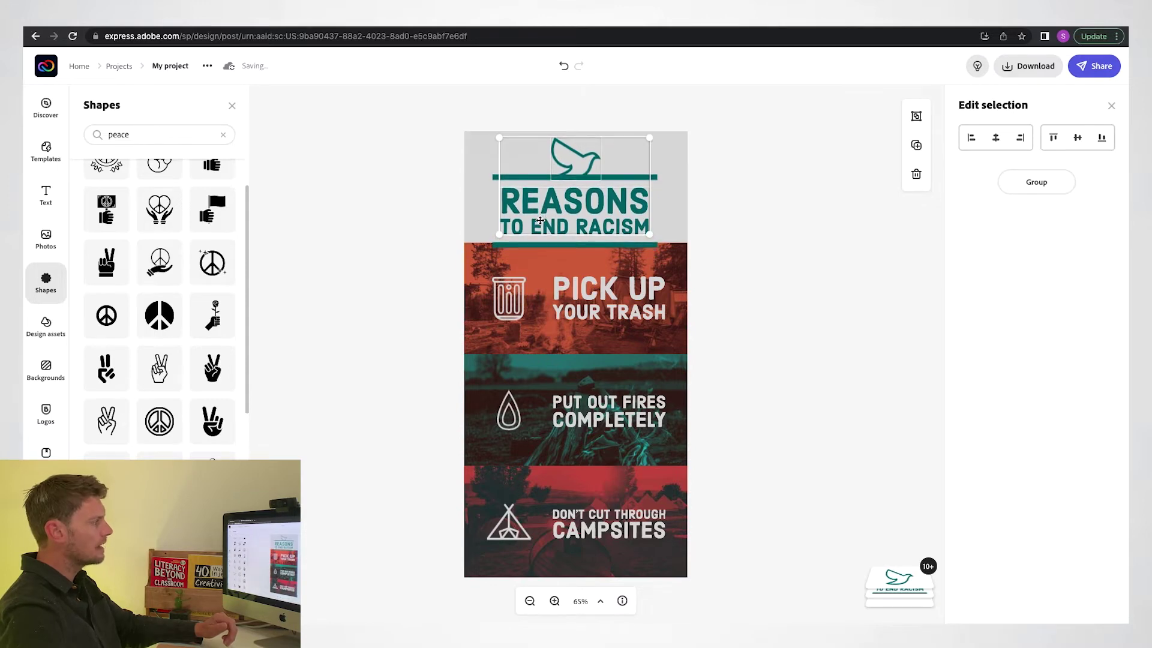
left_click(747, 222)
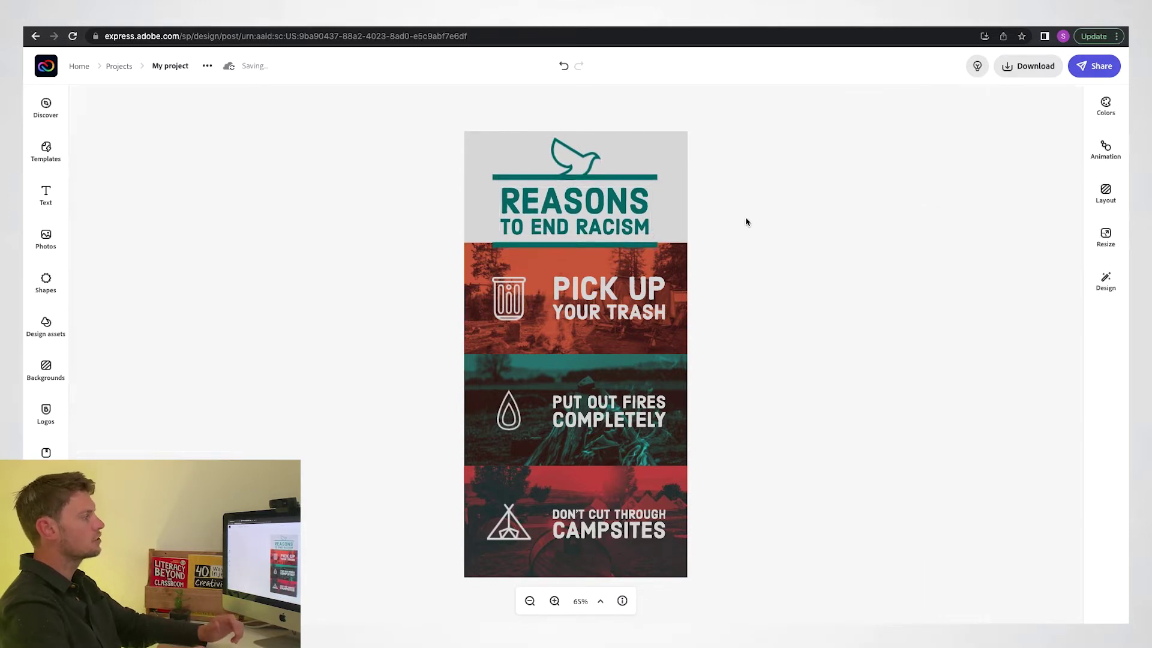
Shrink the heading text to size 166, centre it horizontally in the grey header, and nudge it up to just below the dove.
left_click(580, 215)
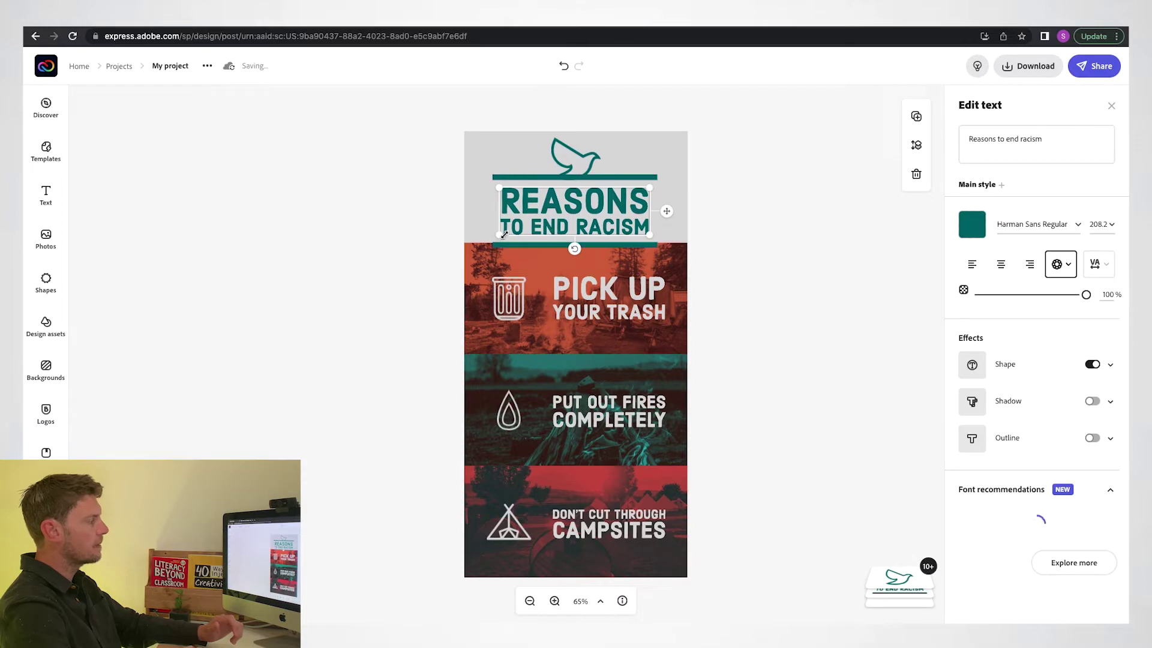
left_click_drag(501, 235, 550, 200)
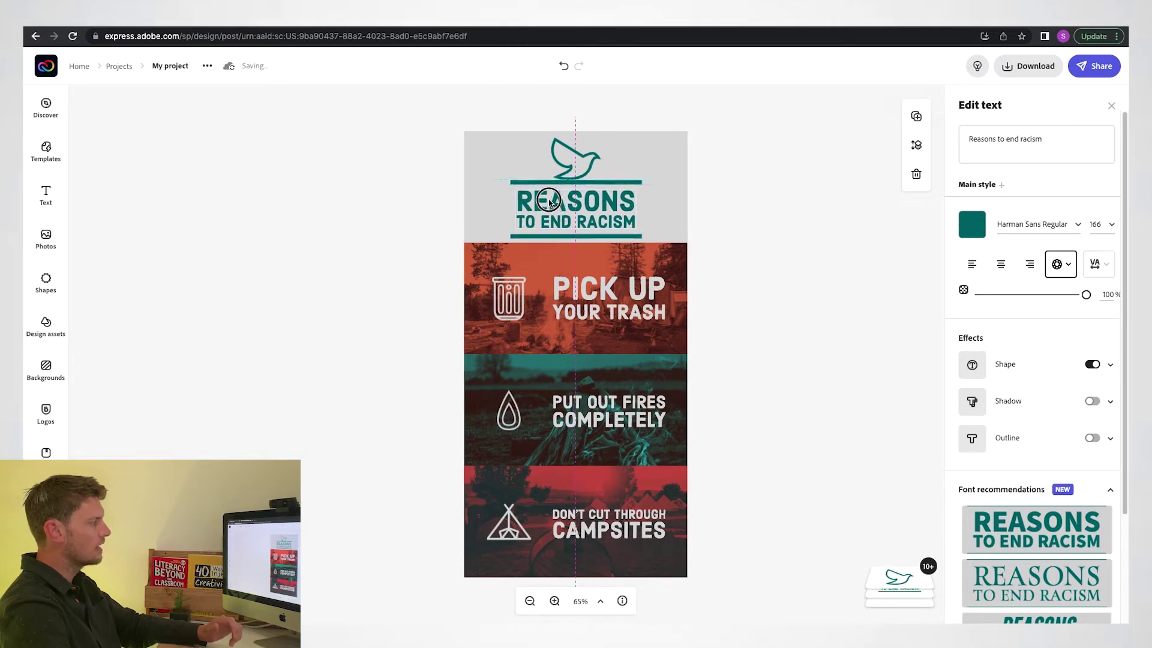
key("Up")
key("Up")
key("Up")
key("Up")
key("Up")
key("Up")
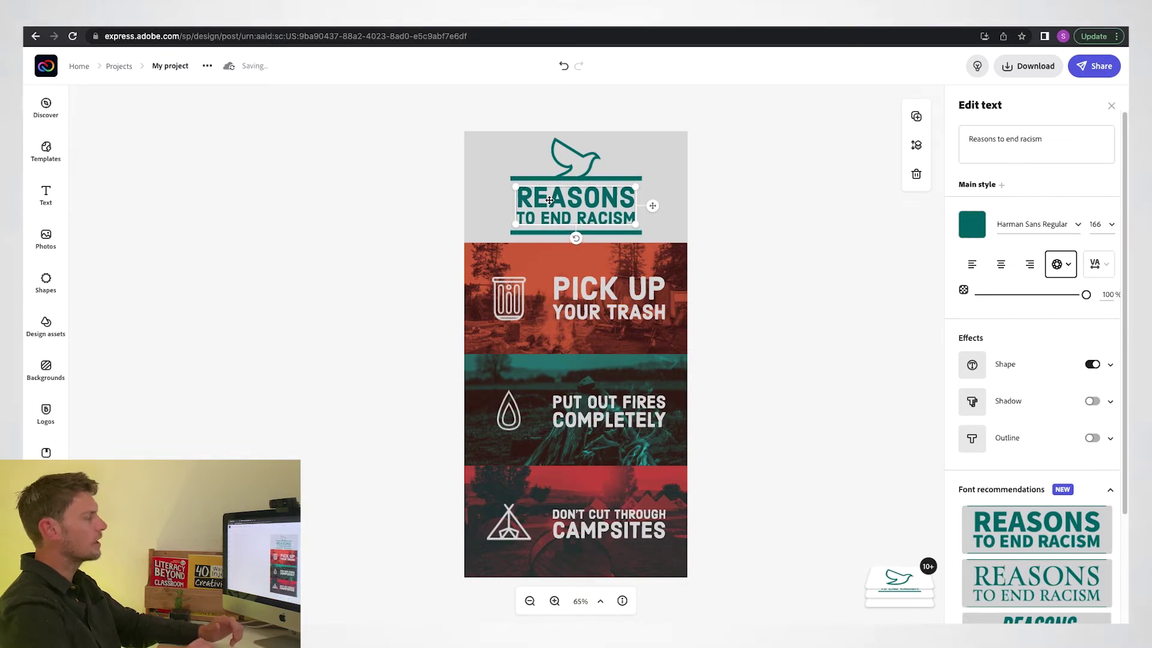
left_click(760, 192)
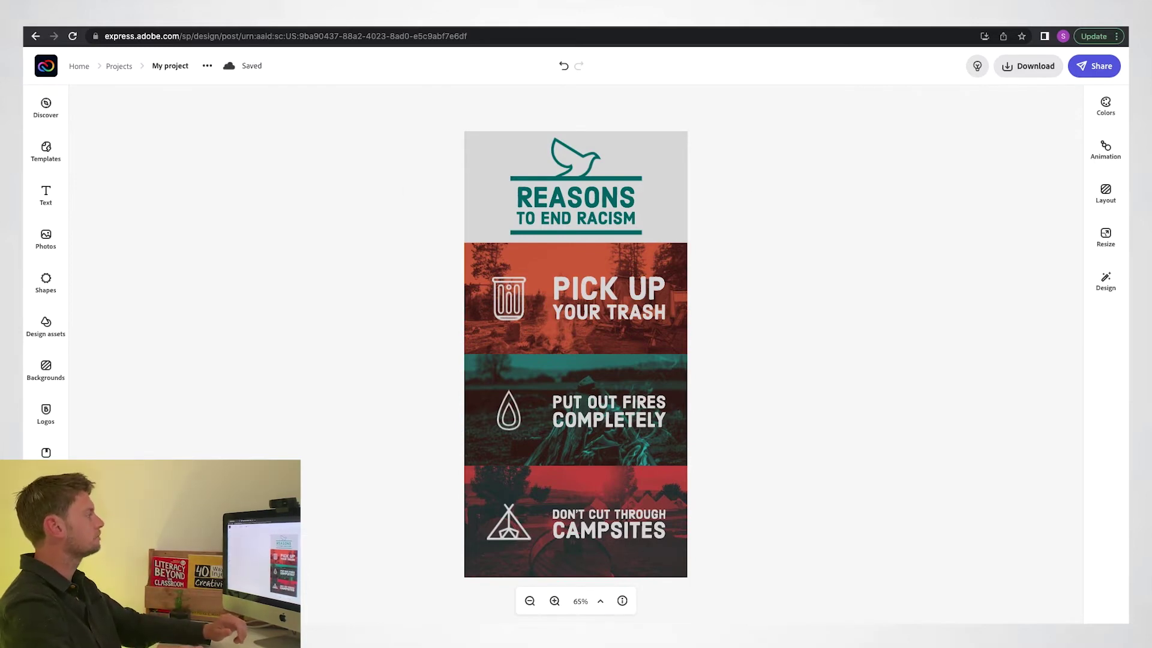
Replace "Pick up your trash" with the Reason 1 sentence copied from the Google Docs document, "Everyone deserves the same chance in life, no matter where they come from.".
left_click(213, 18)
left_click_drag(369, 172, 667, 184)
key("super+c")
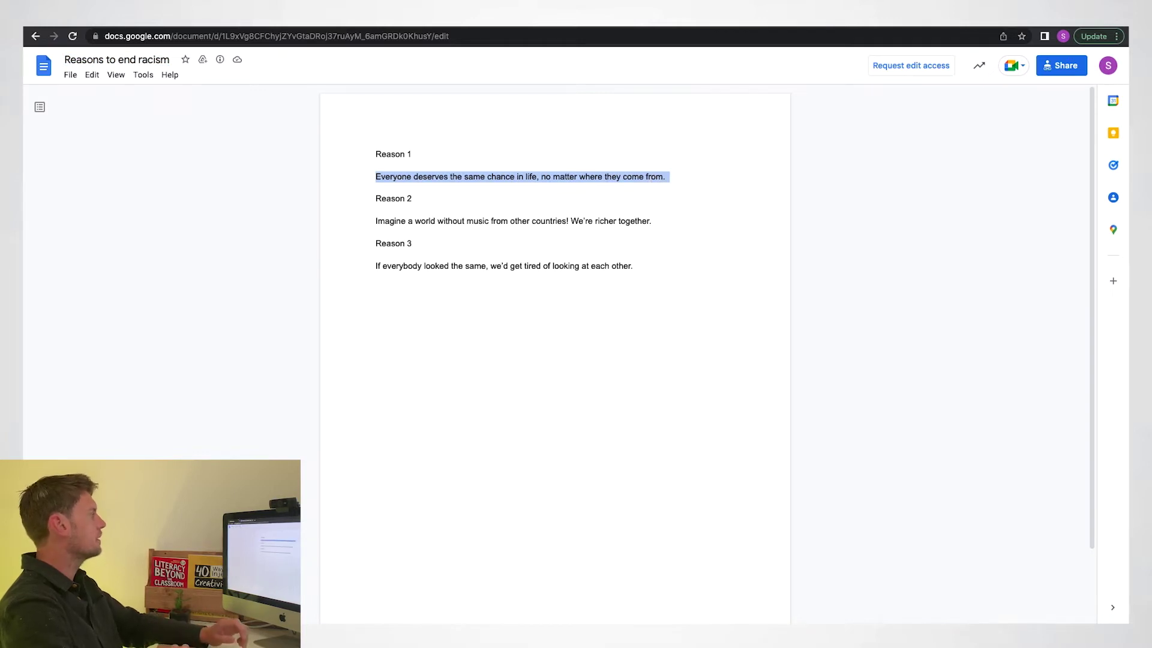
left_click(120, 28)
left_click(596, 314)
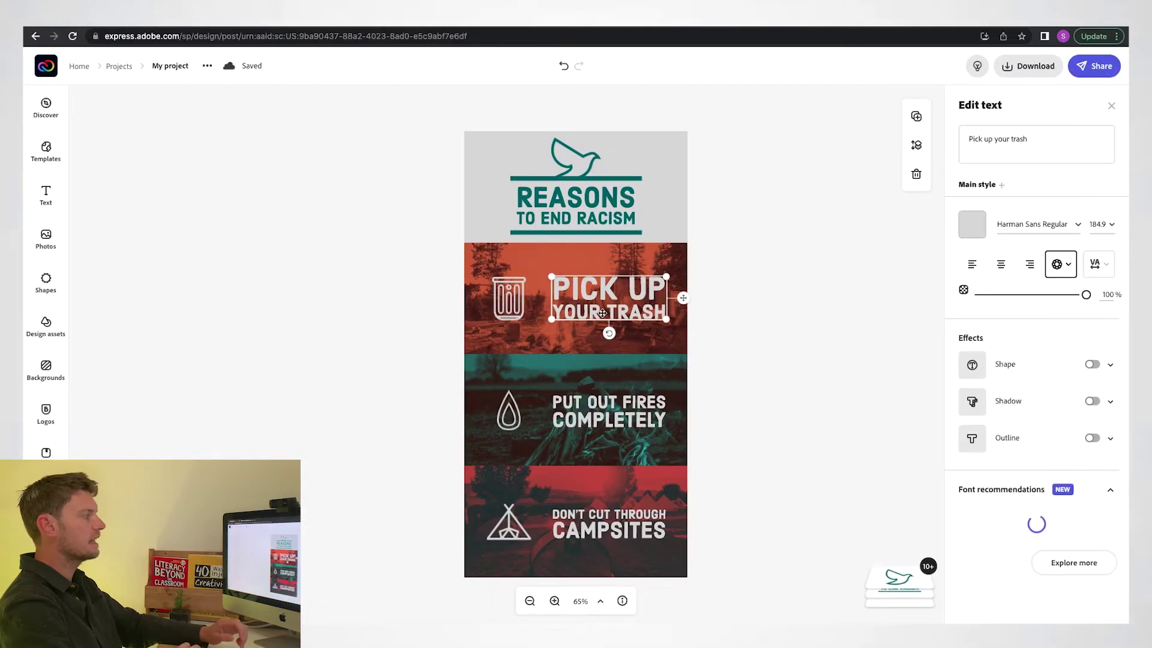
triple_click(976, 140)
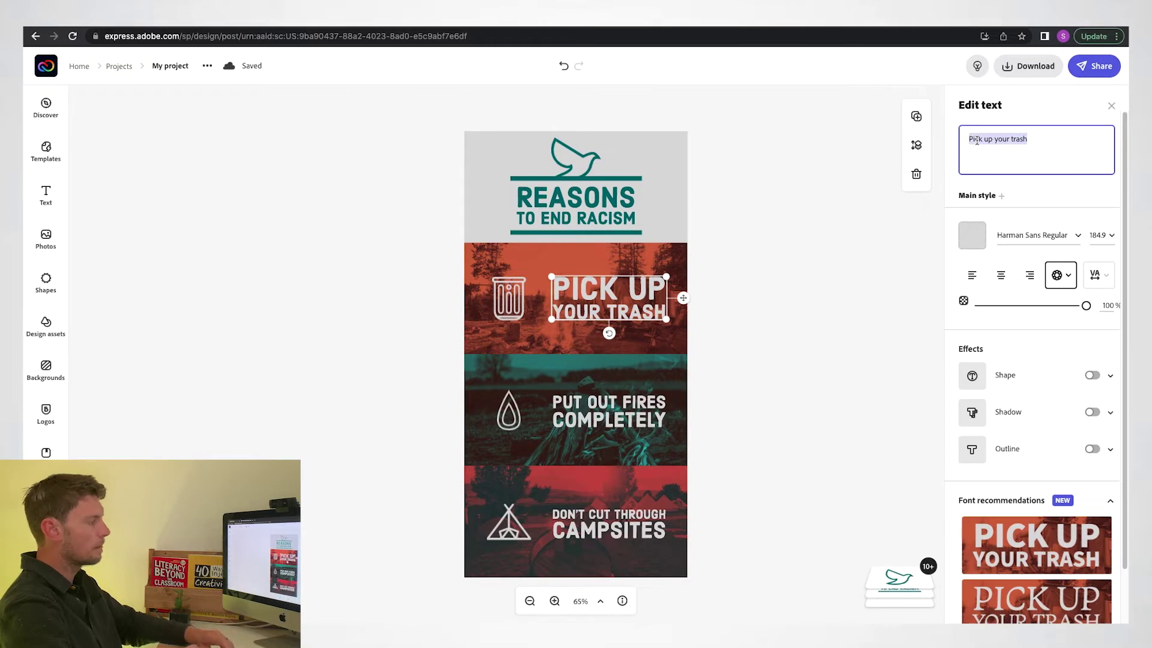
key("super+v")
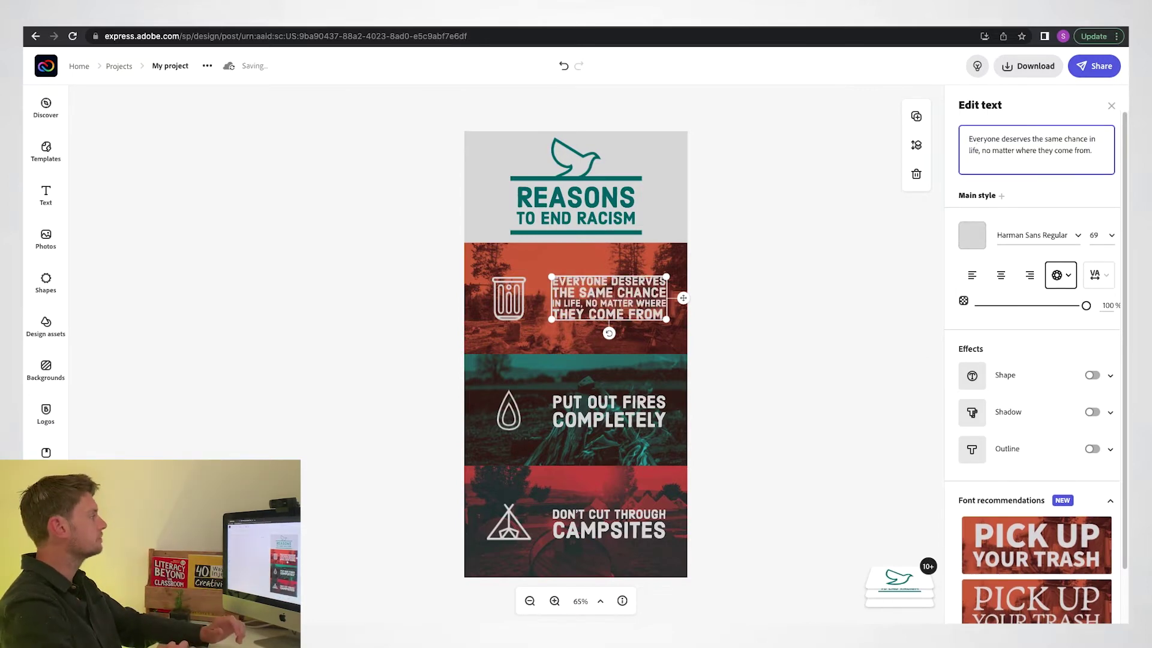
Replace the green and red sections' text with the Reason 2 and Reason 3 sentences copied from the Google Docs document.
key("ctrl+Tab")
left_click_drag(376, 220, 648, 221)
key("ctrl+shift+Tab")
left_click(609, 423)
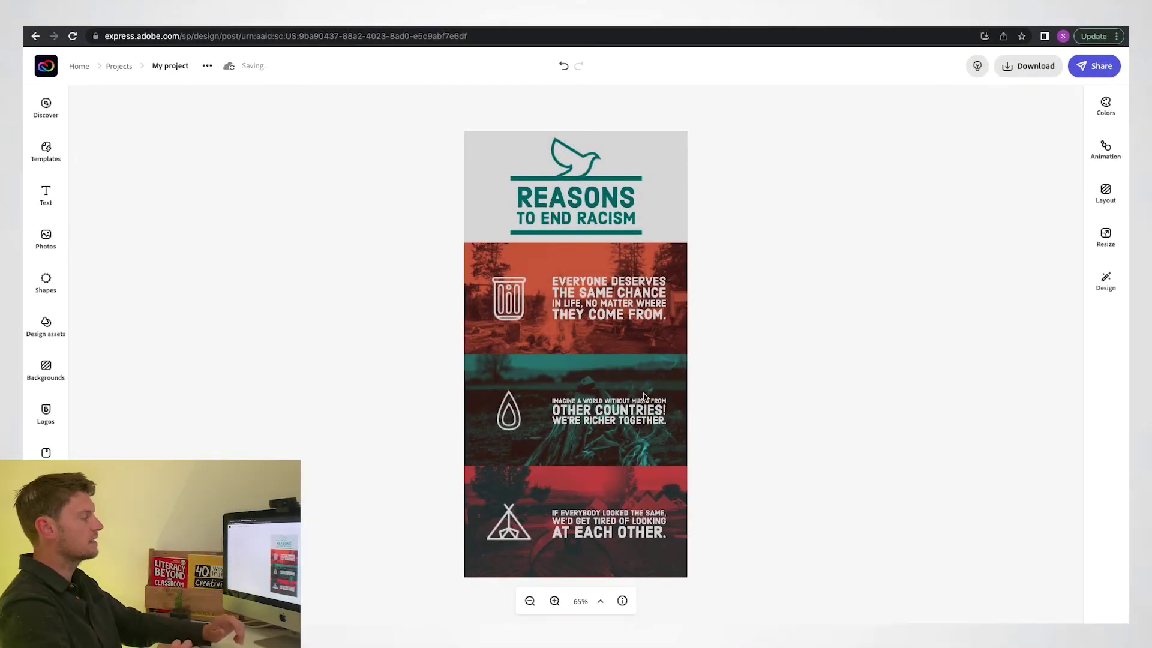
Resize the green section's text to size 81 over four lines and align its left edge with the orange section's text.
left_click(606, 411)
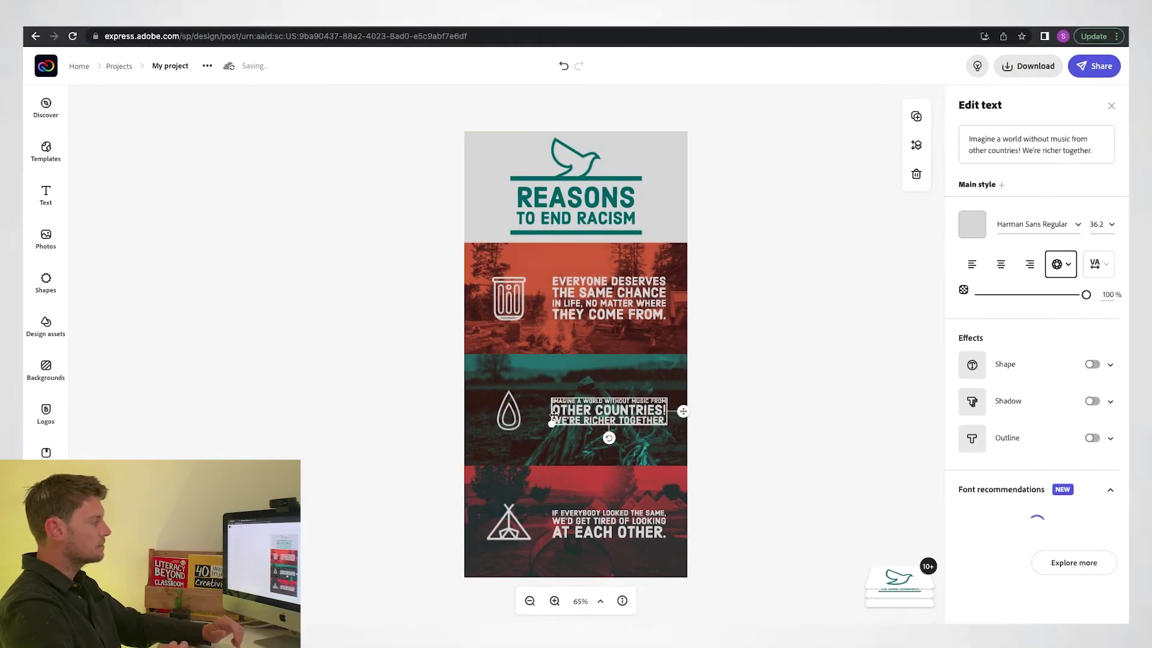
left_click_drag(551, 425, 594, 415)
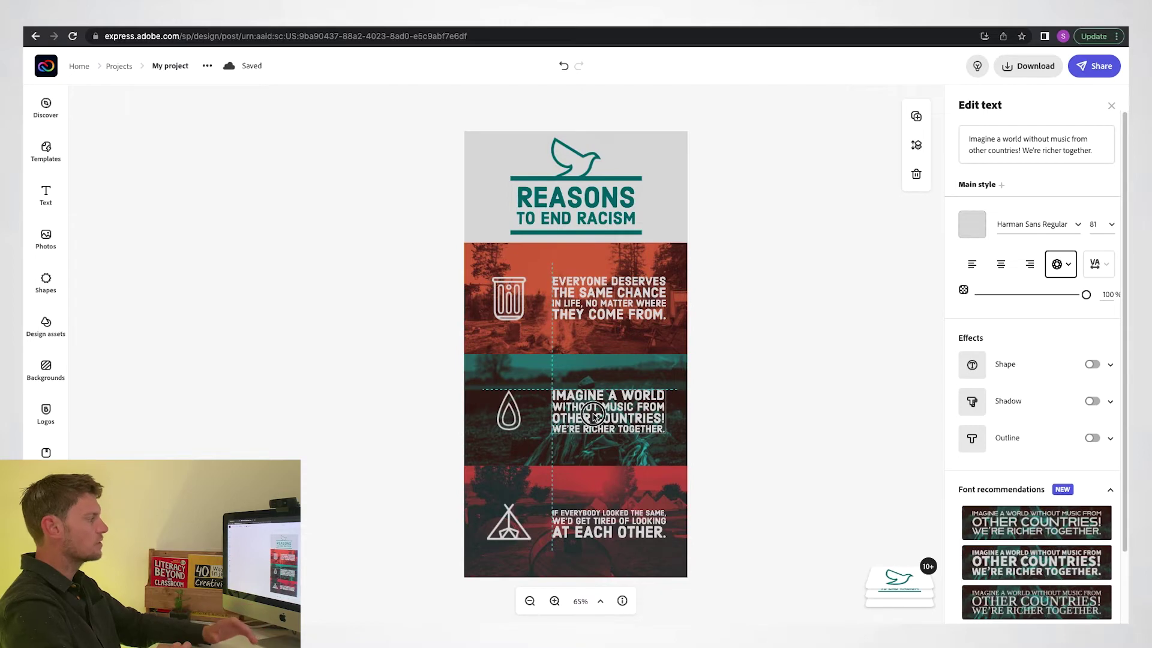
left_click_drag(594, 415, 594, 416)
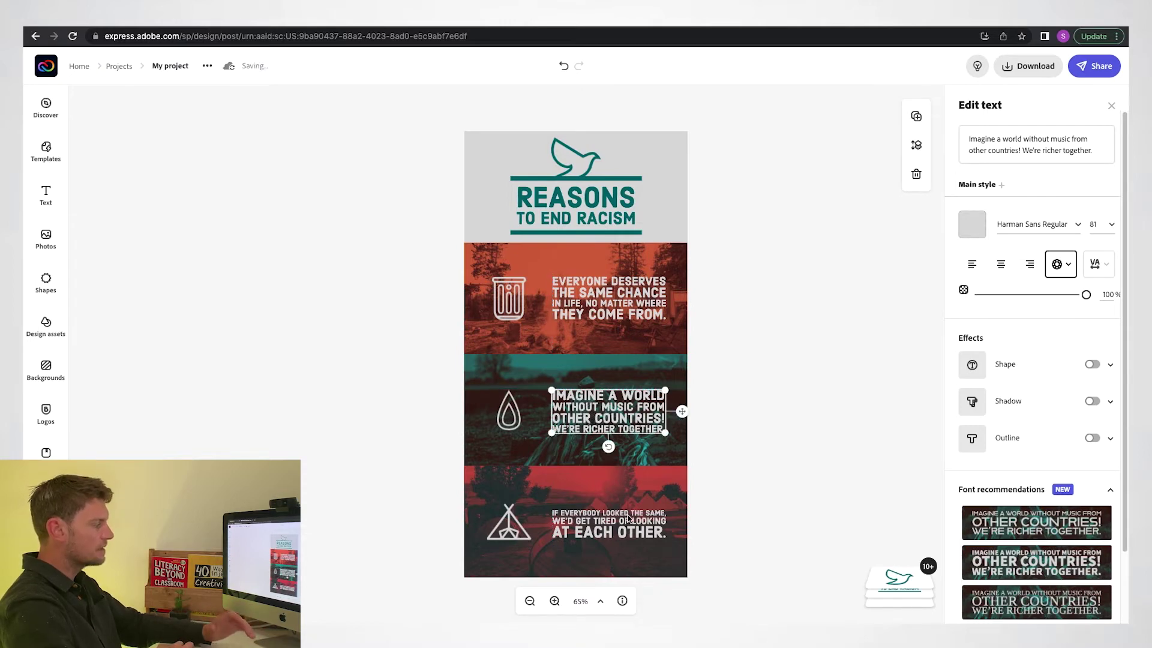
Resize the red section's text to size 90 over four lines and position it beside the tent icon.
left_click(626, 520)
left_click_drag(554, 544, 597, 526)
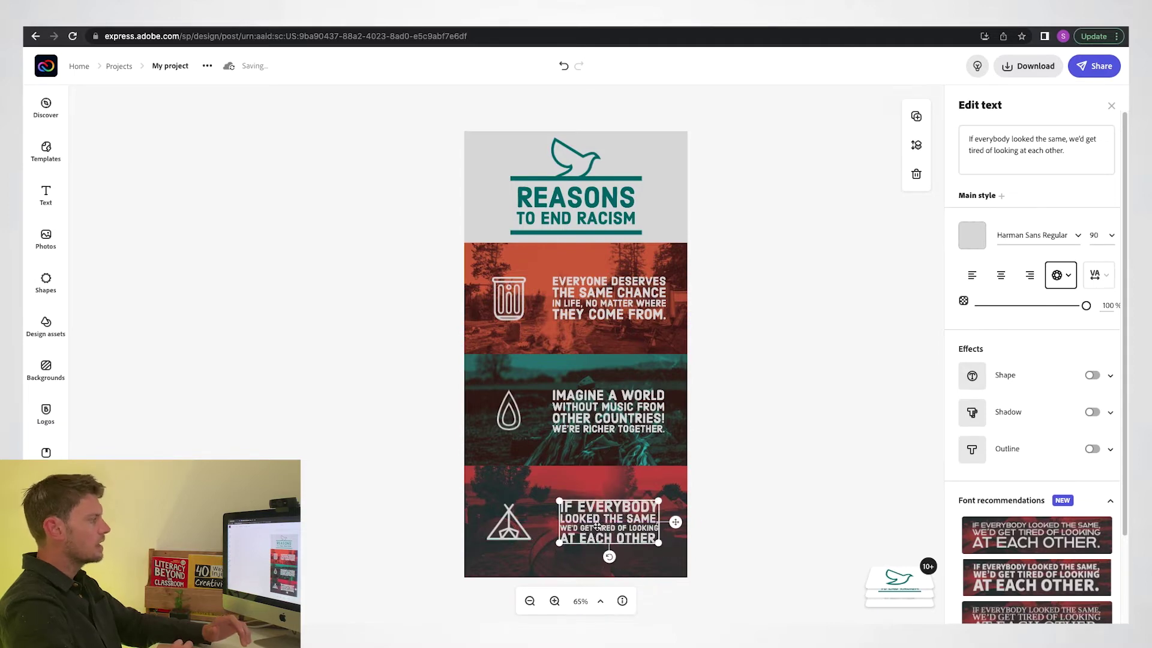
left_click(779, 389)
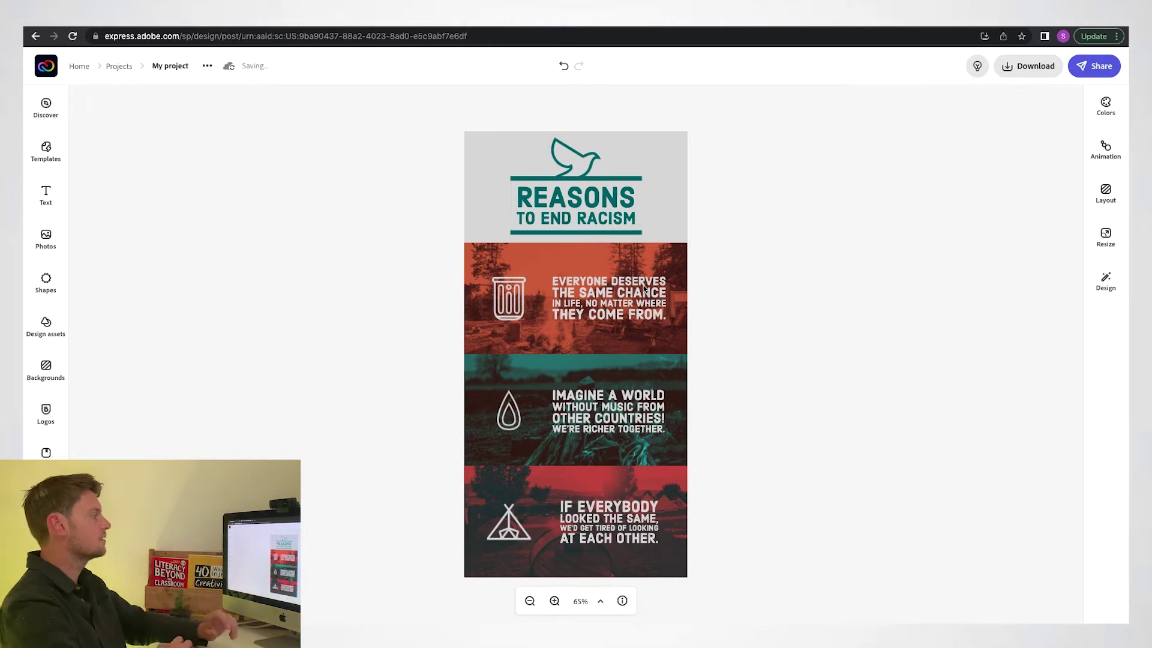
Replace the trash can icon in the orange section with the outline three-person podium shape from a "competition" search.
left_click(513, 308)
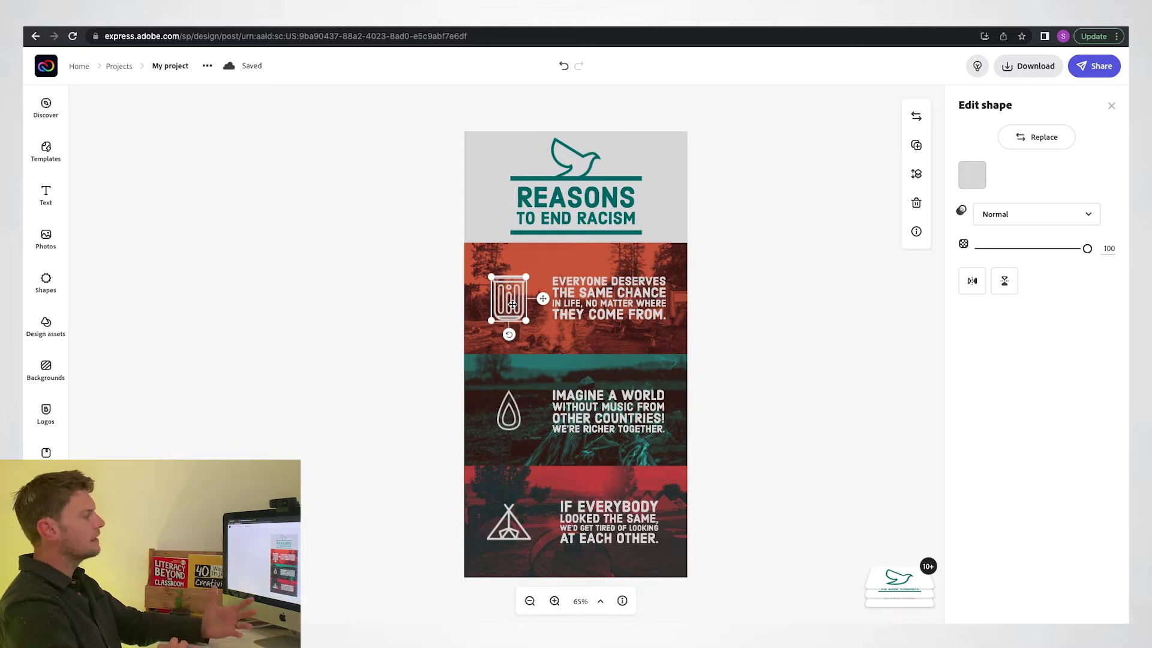
left_click(1024, 144)
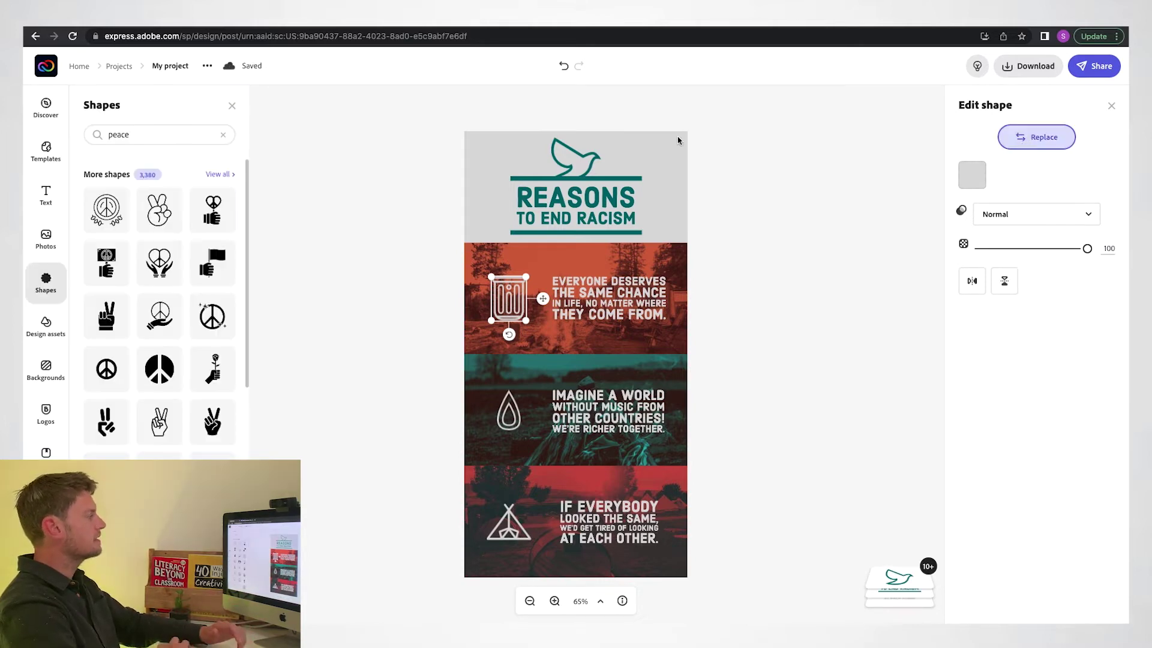
left_click(114, 132)
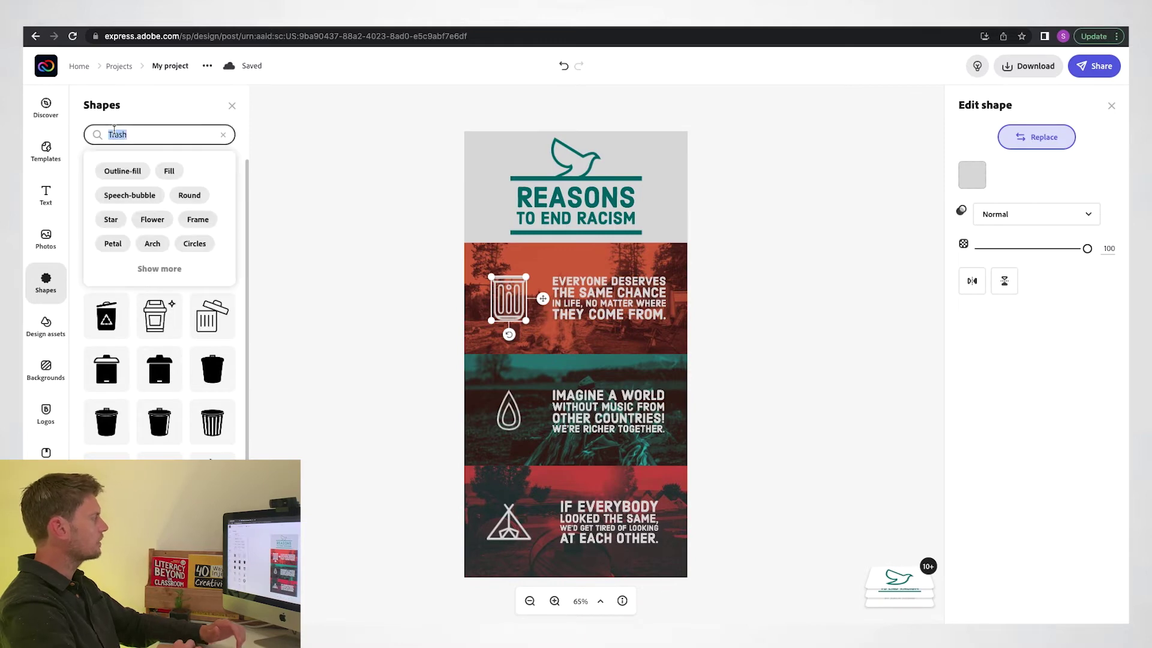
type("compe")
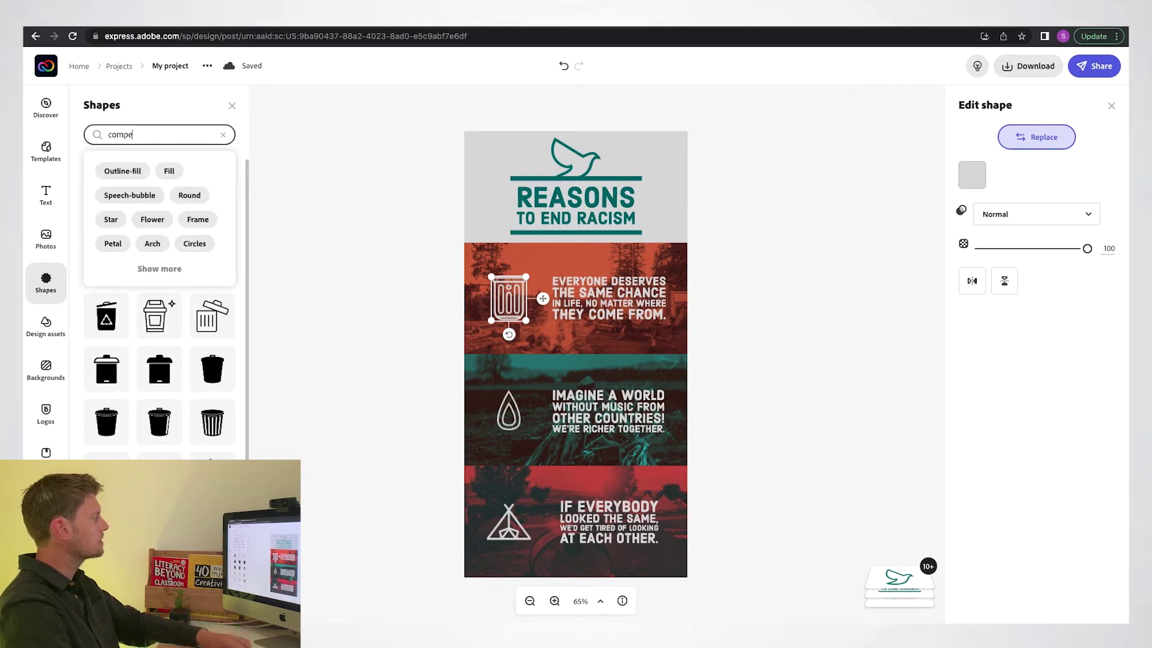
type("tition")
key("Return")
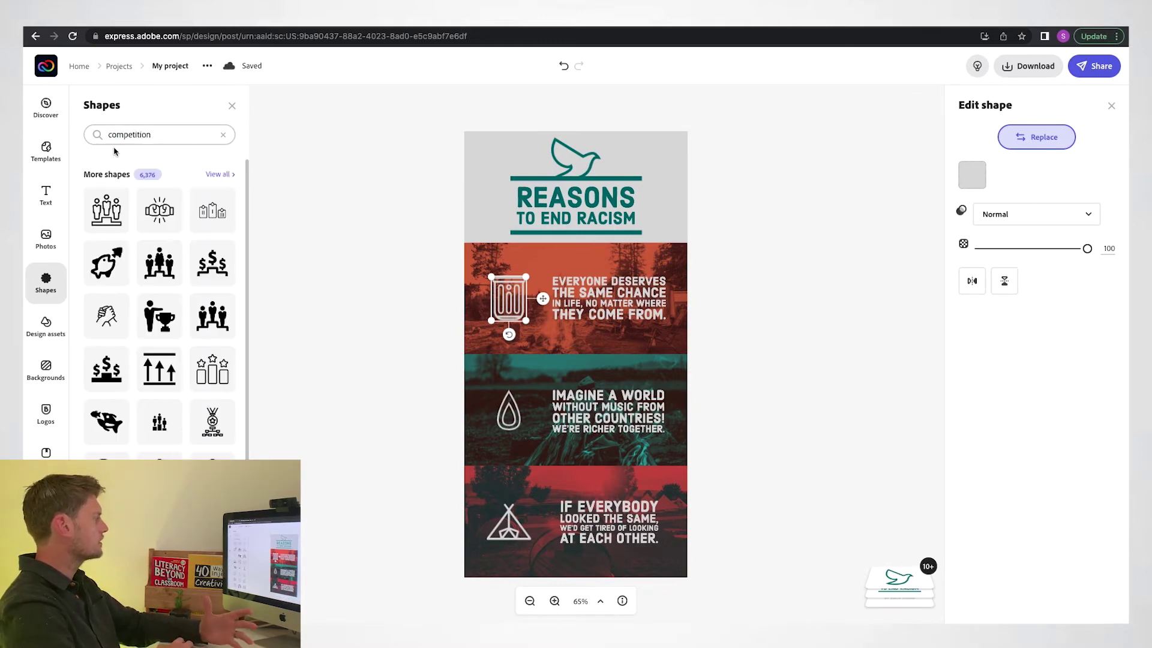
left_click(110, 222)
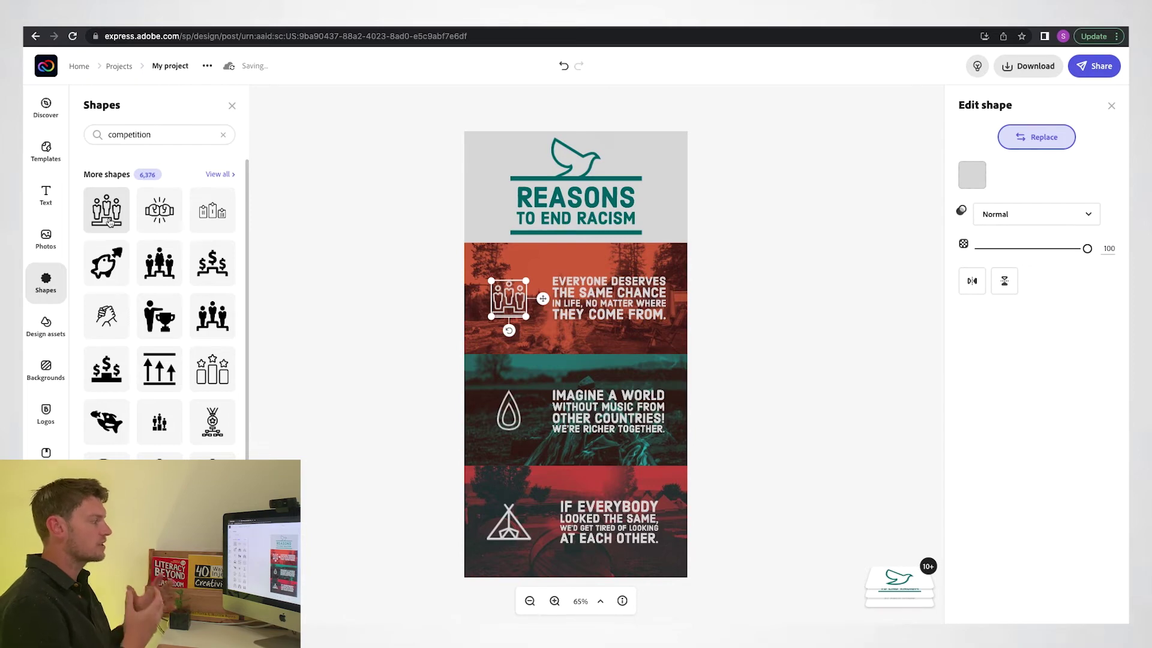
Replace the flame icon in the green section with the browser-window music note shape from a "music" search and enlarge it slightly.
left_click(510, 413)
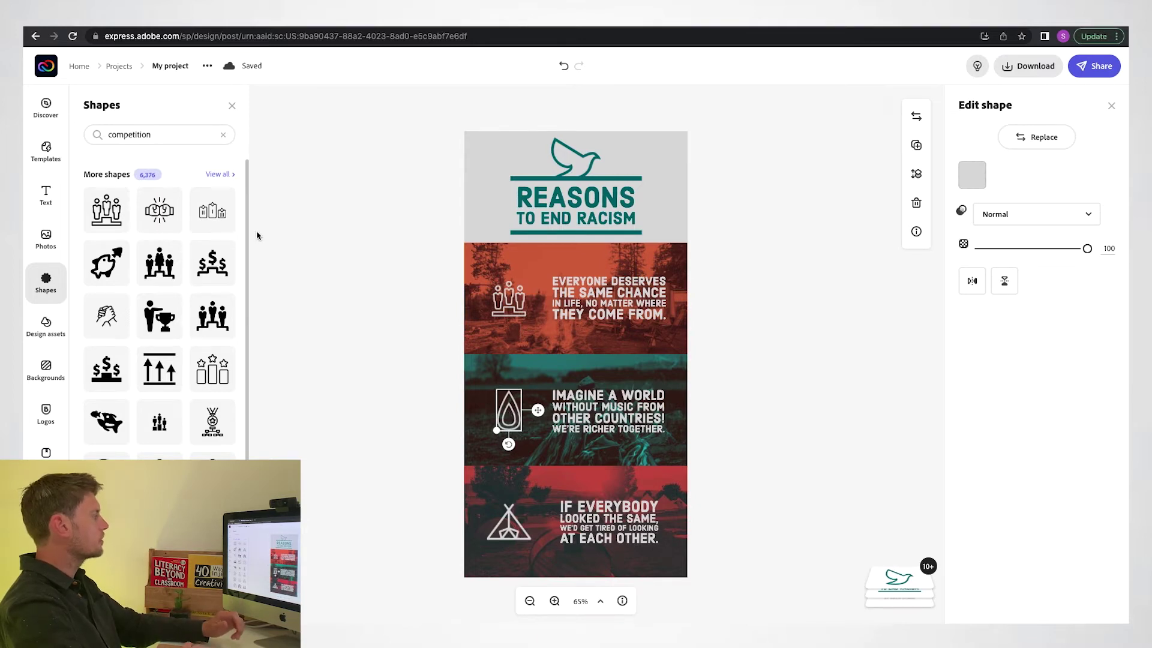
left_click(1044, 137)
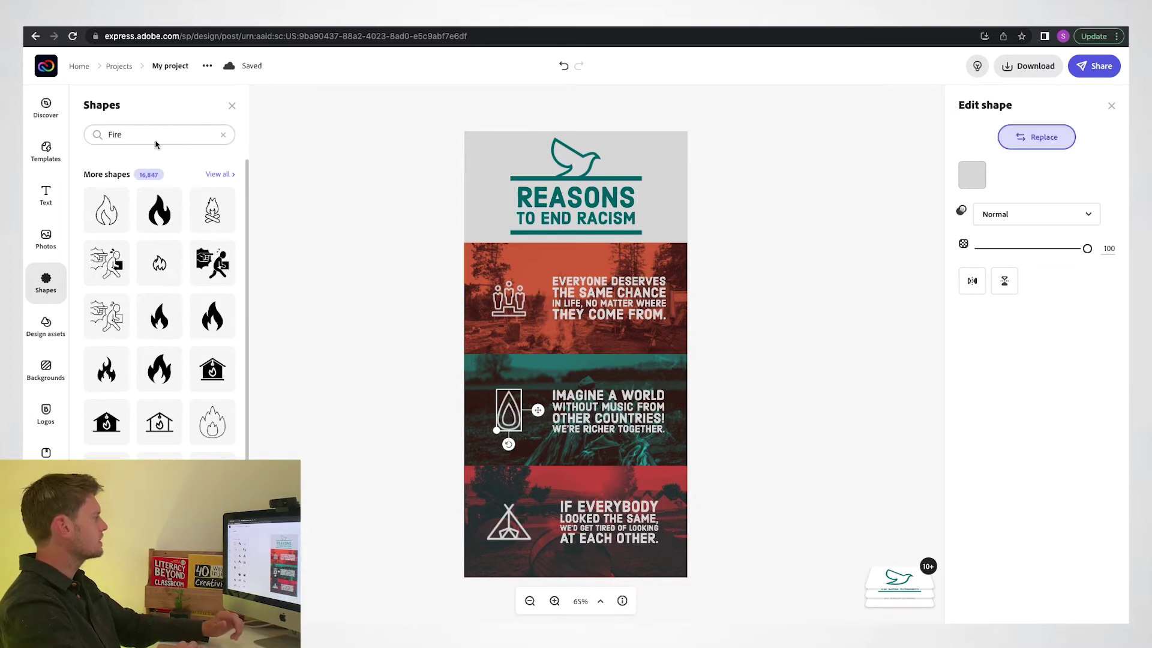
left_click(131, 137)
type("music")
key("Return")
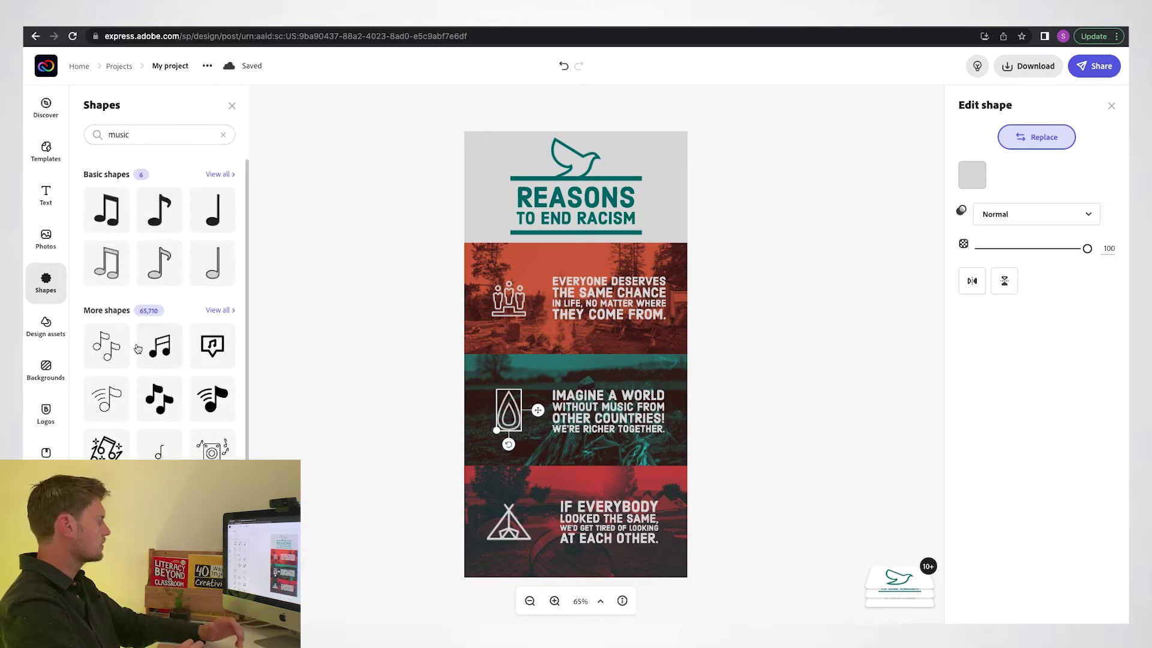
scroll(144, 354, "down", 5)
scroll(144, 364, "down", 5)
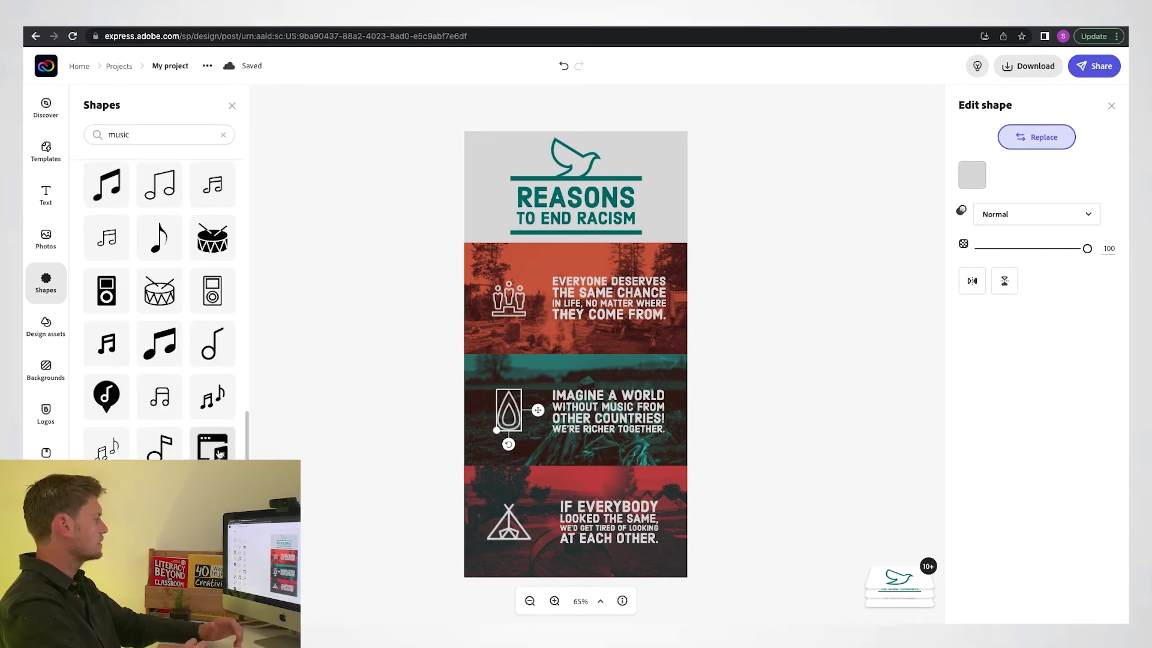
left_click(220, 454)
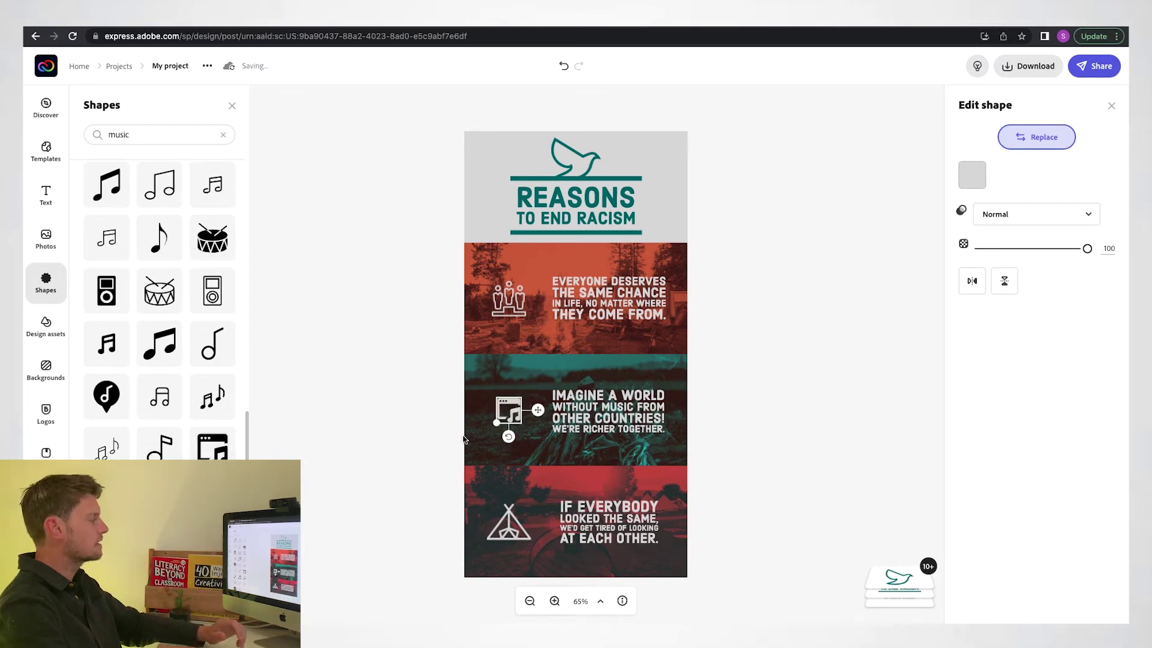
left_click_drag(496, 423, 491, 432)
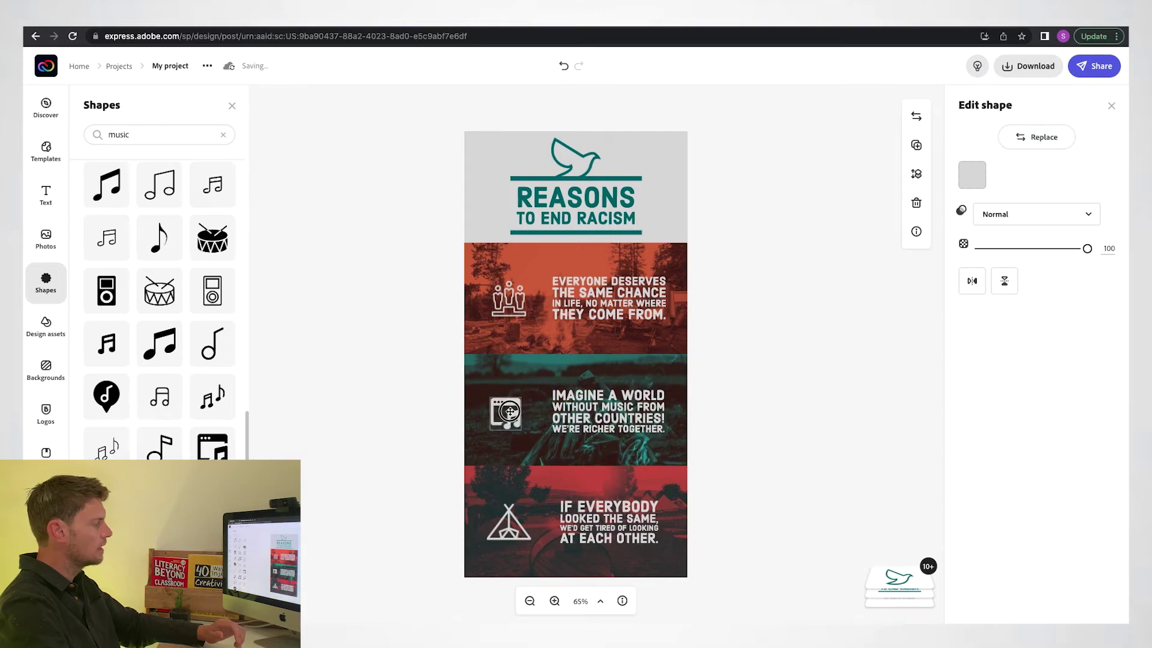
Replace the tent icon in the red section with the shape of two people and a not-equal sign from a "racism" search.
left_click(508, 521)
double_click(131, 132)
type("ra")
key("Return")
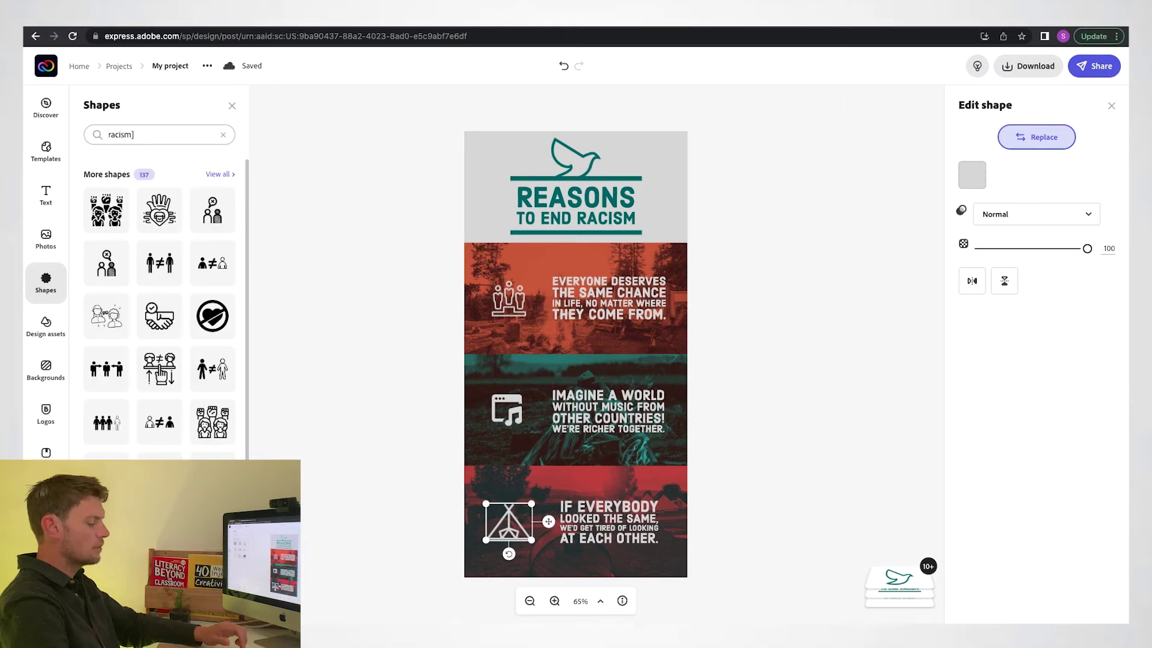
left_click(153, 272)
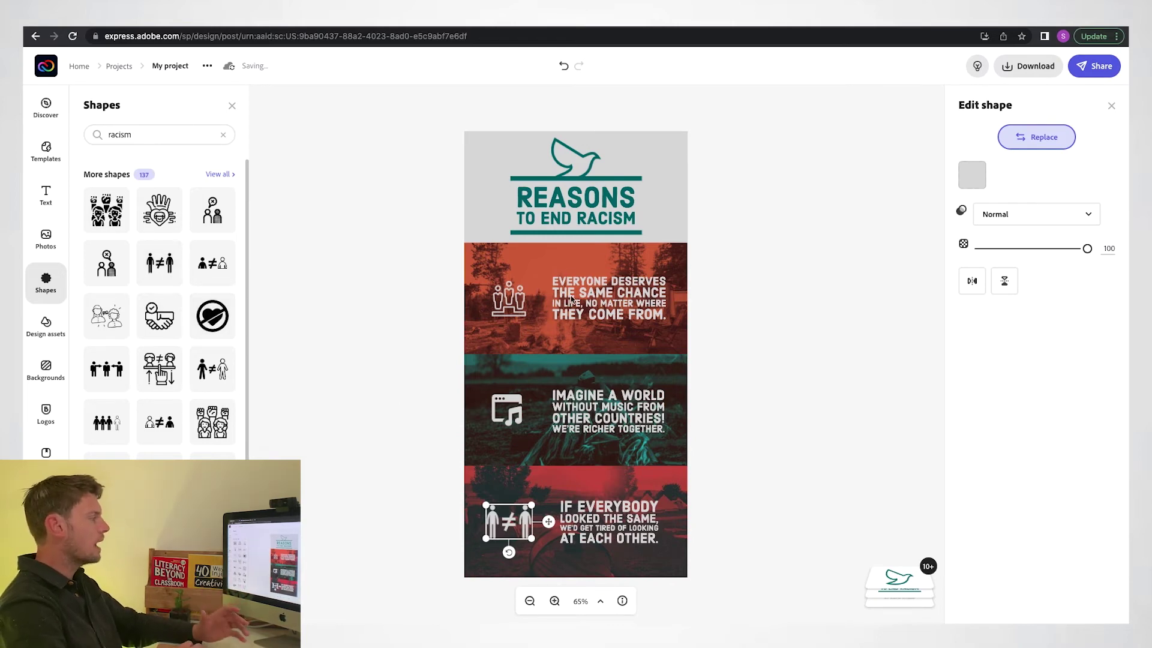
Replace the orange section's background with the photo of branching arrows on a wooden table from a "chance" photo search.
left_click(574, 259)
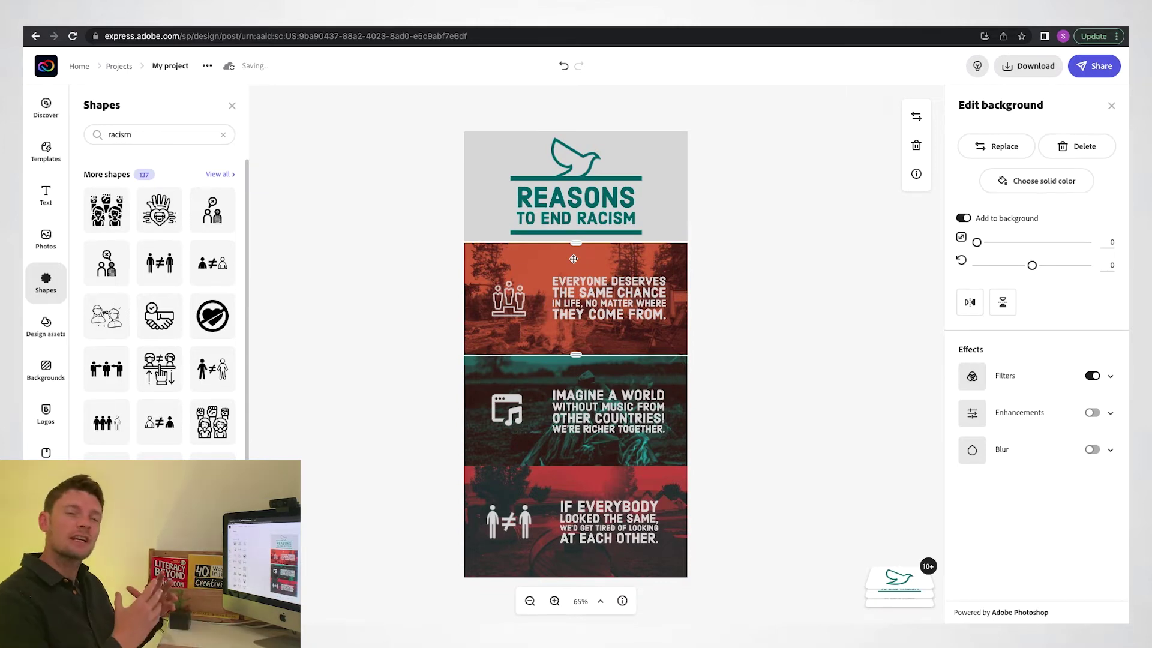
left_click(997, 150)
left_click(159, 171)
type("Camping")
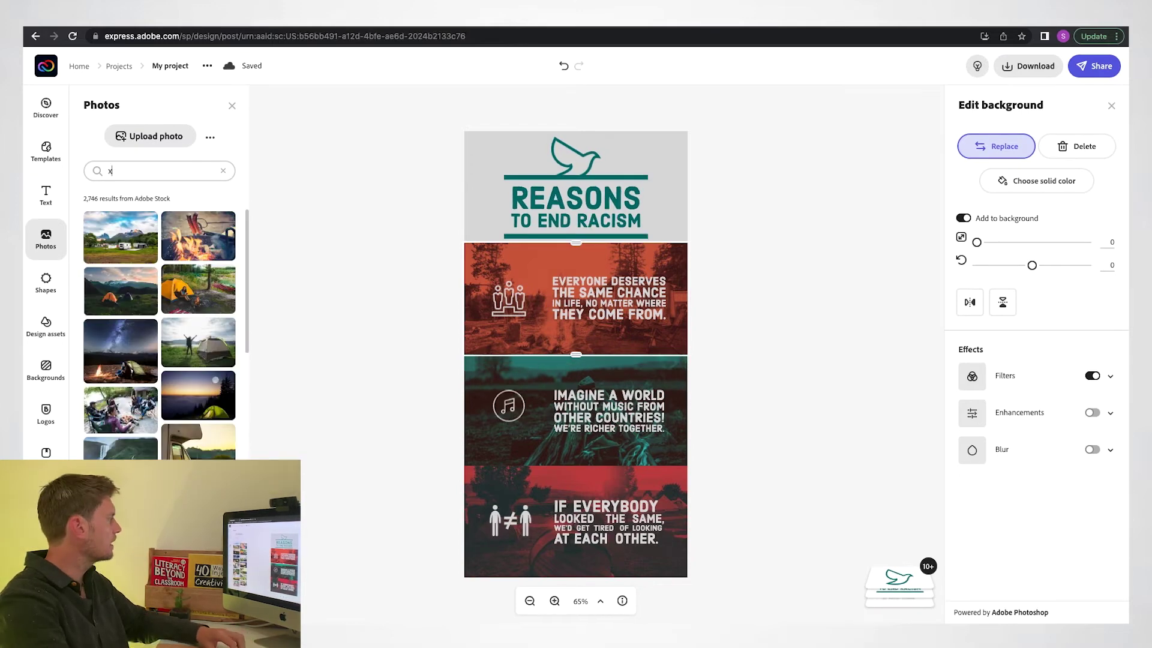
key("BackSpace")
type("chance")
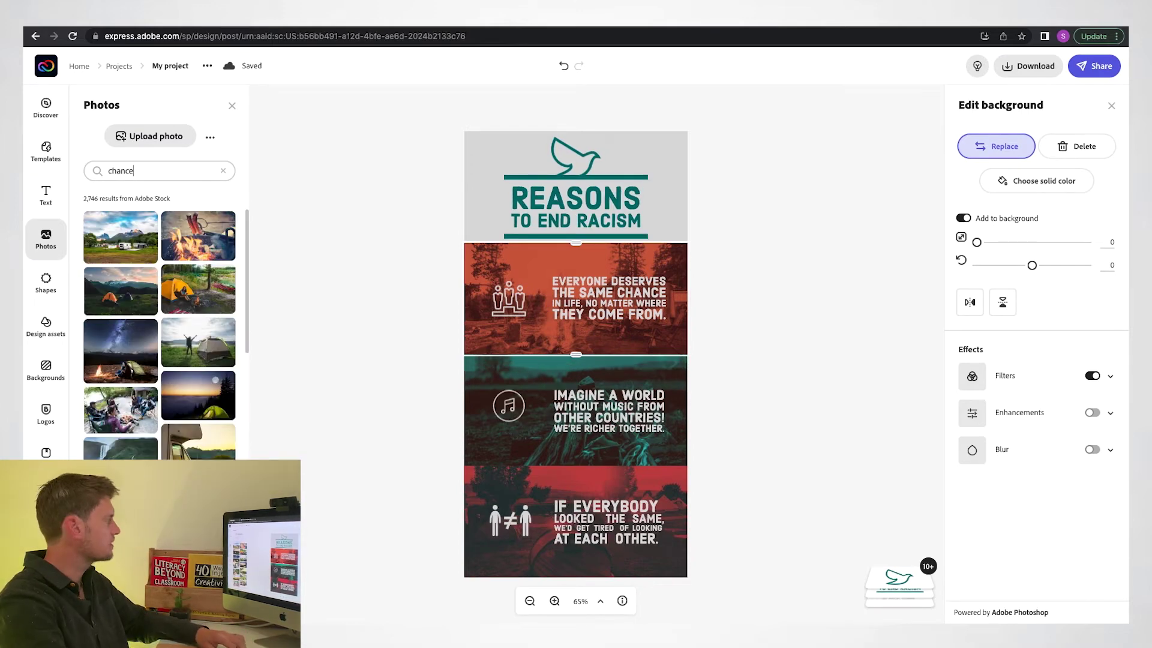
key("Return")
scroll(166, 357, "down", 10)
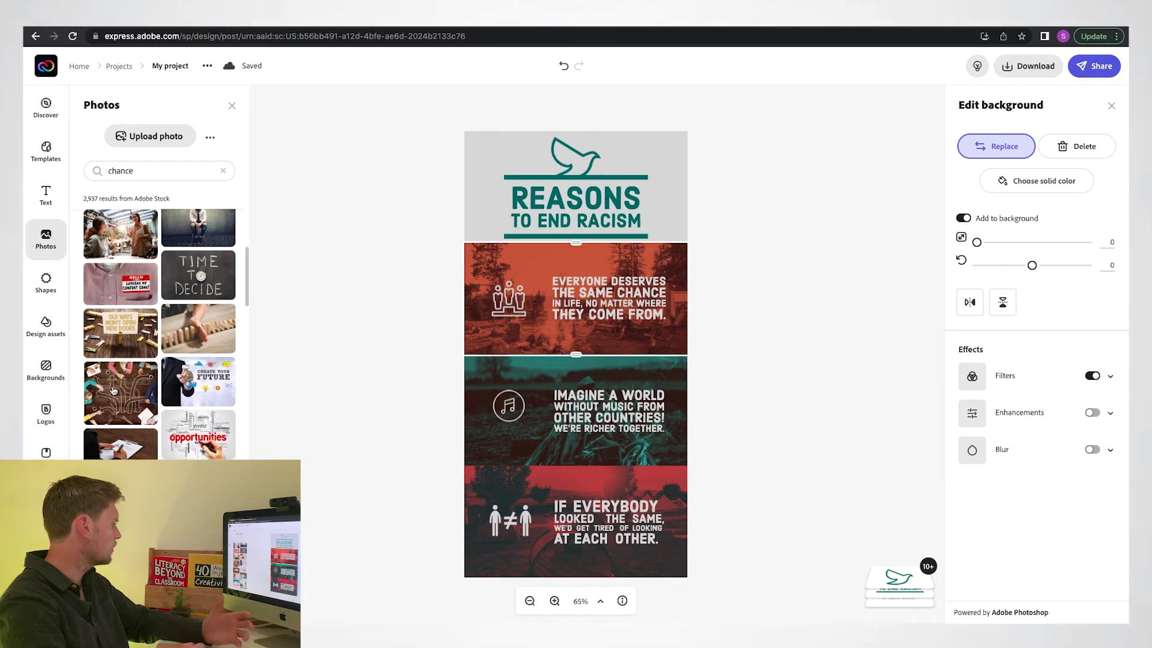
left_click(113, 390)
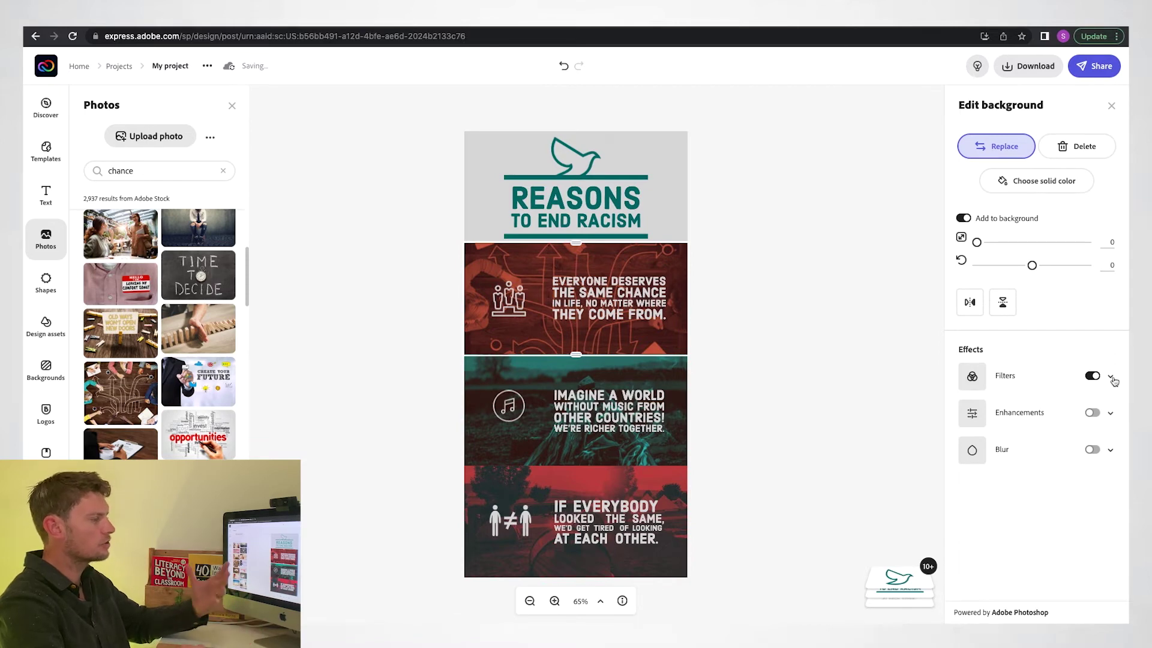
Try the Lighten filter on the first reason's arrows photo and settle on the Darken filter.
left_click(1112, 378)
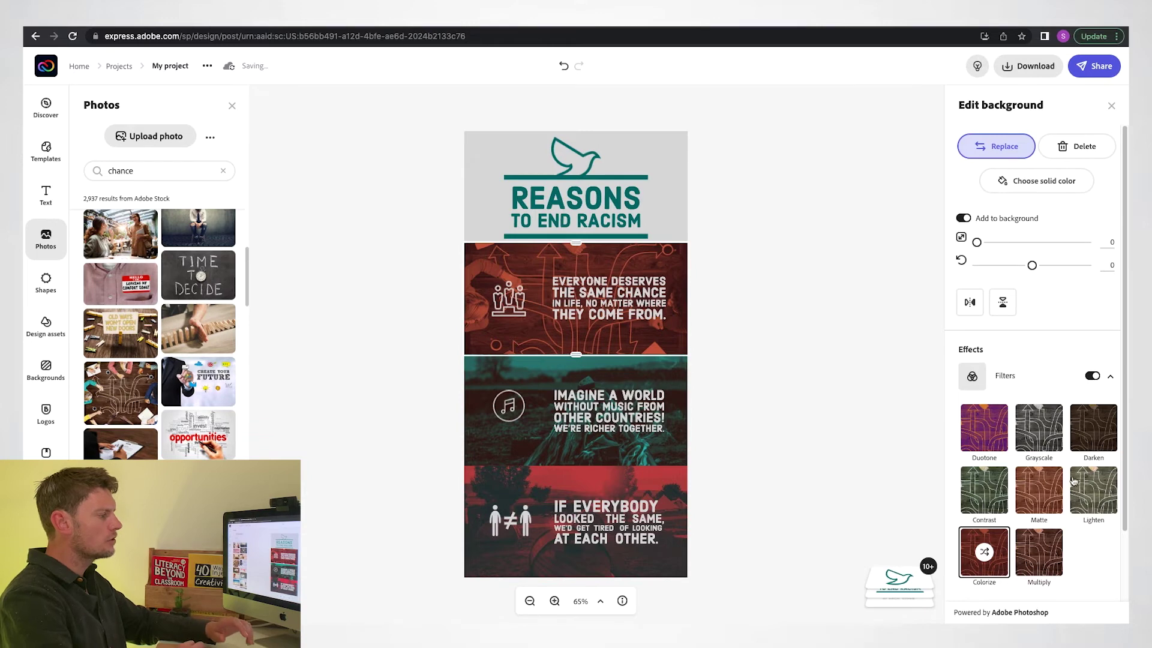
left_click(1094, 489)
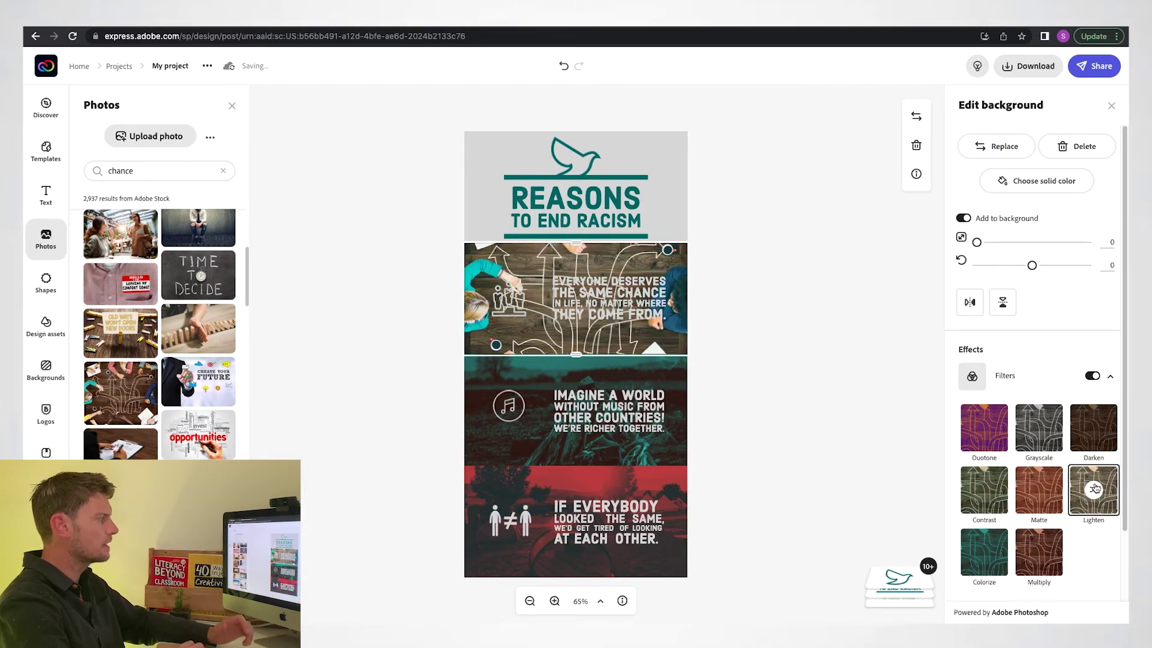
left_click(1091, 429)
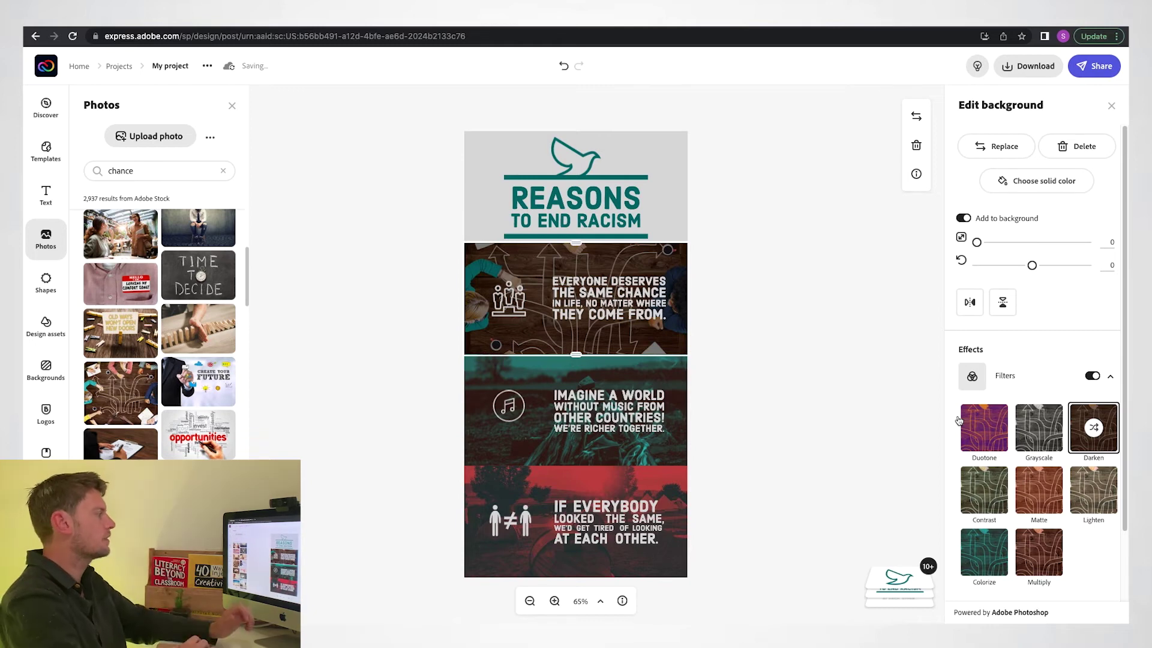
Replace the green section's background with the photo of a laughing person wearing yellow headphones from a "music" photo search.
left_click(598, 377)
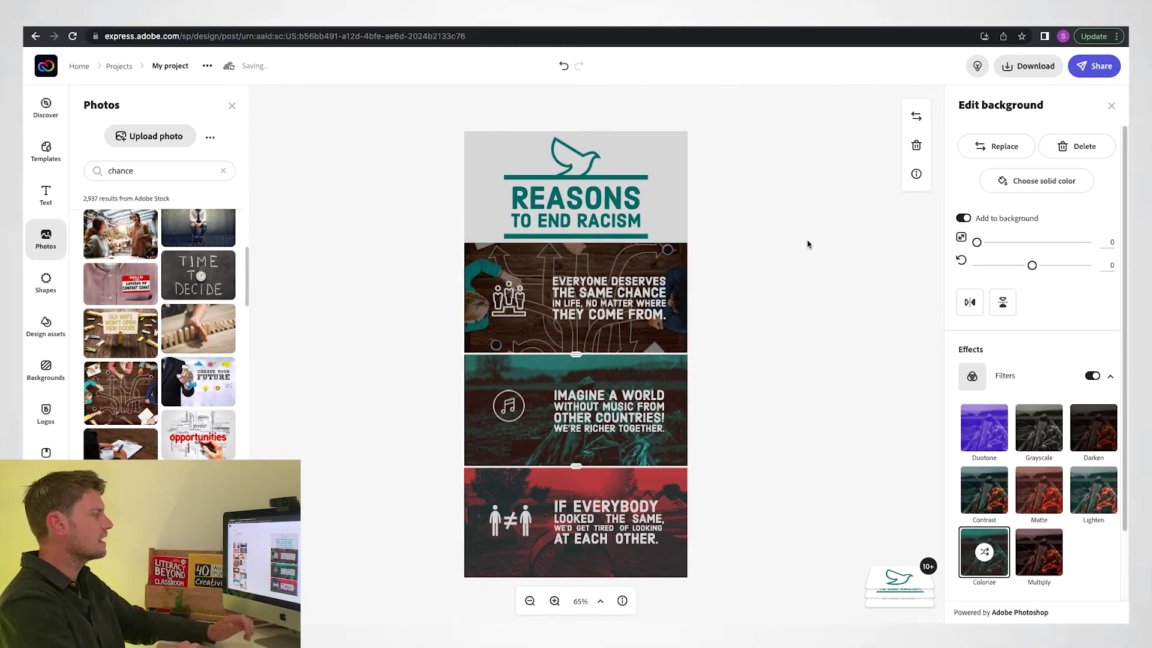
left_click(1000, 150)
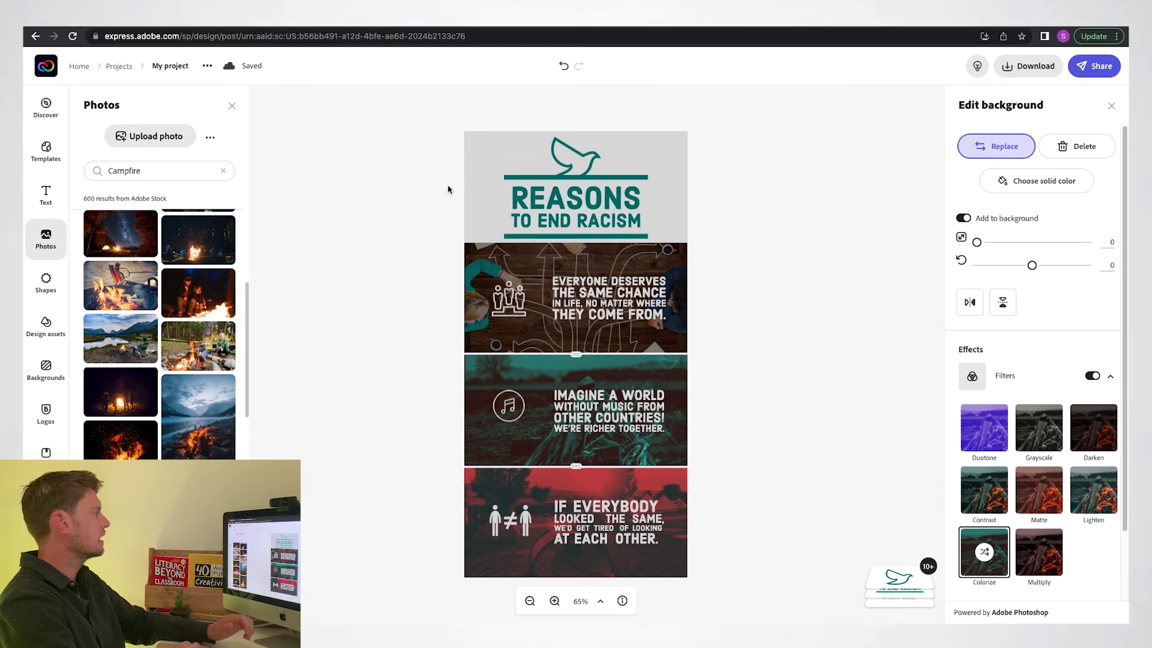
double_click(154, 171)
type("music")
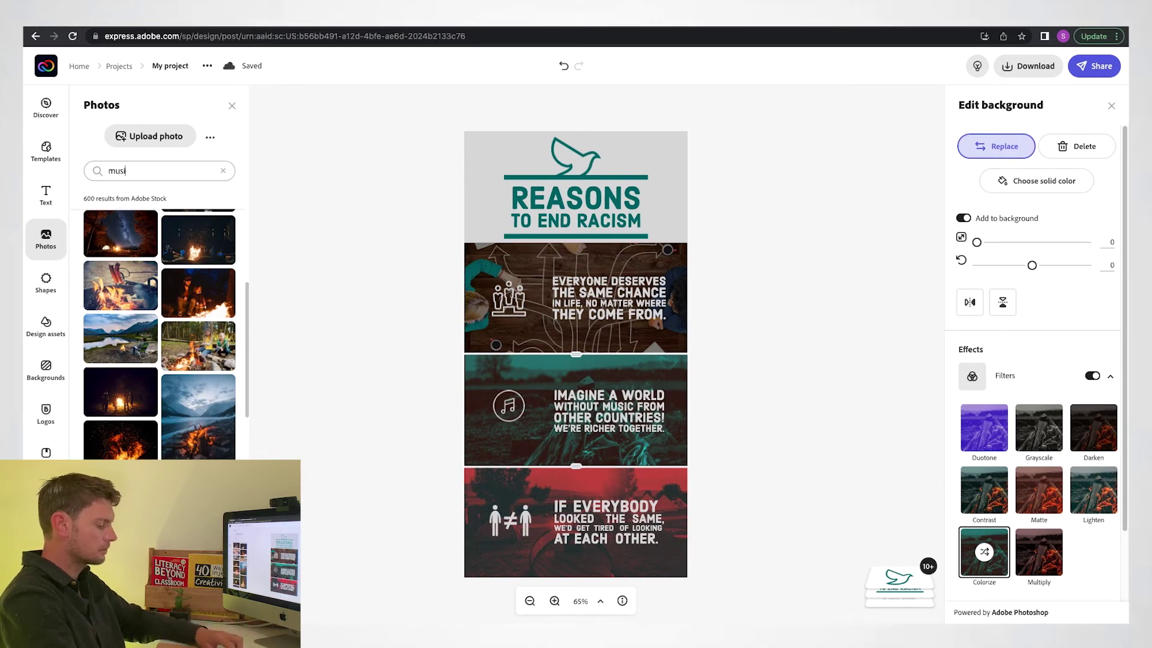
key("Return")
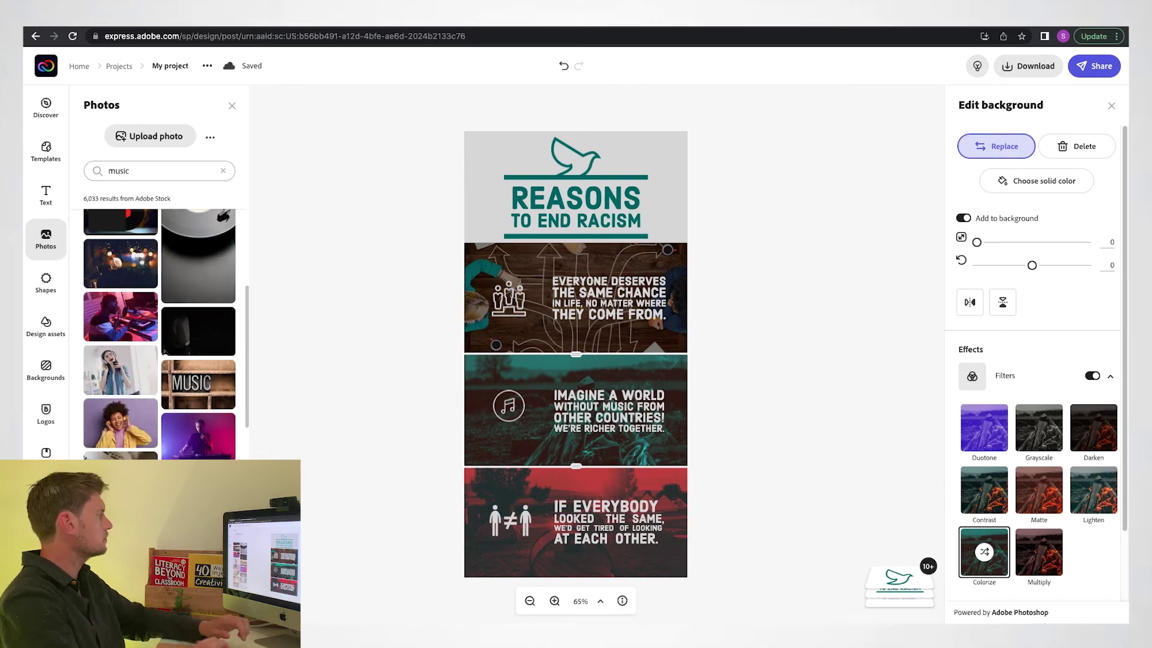
left_click(119, 415)
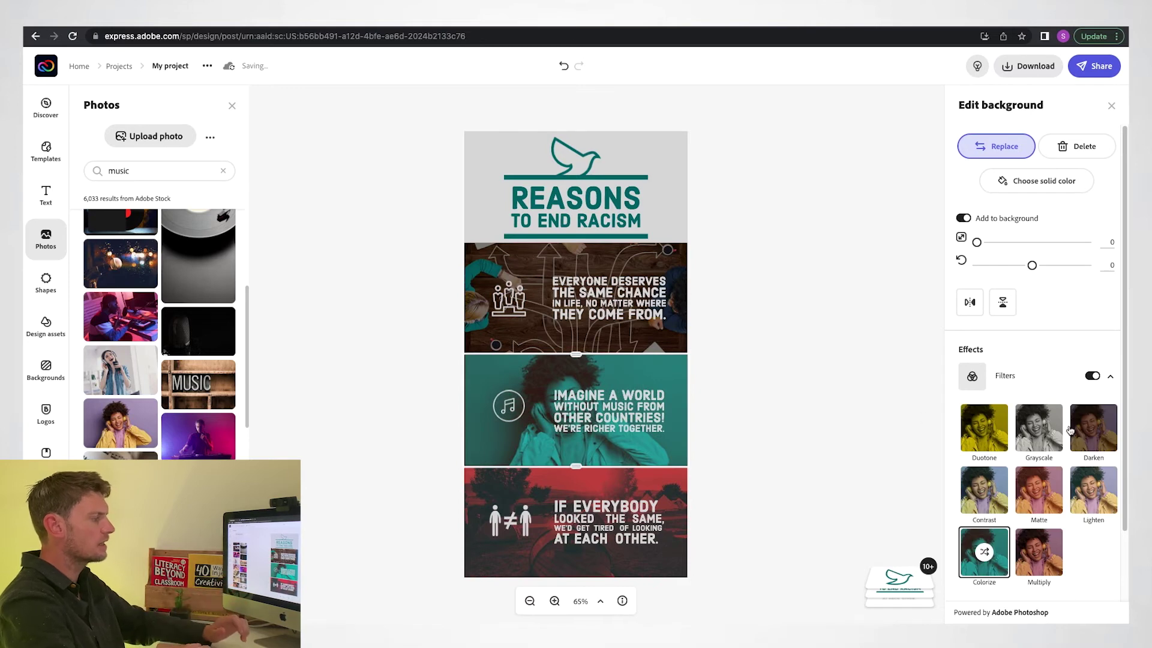
Apply the Darken filter to the headphones photo, scale it to 6, and shift it so the face sits behind the music icon.
left_click(1099, 439)
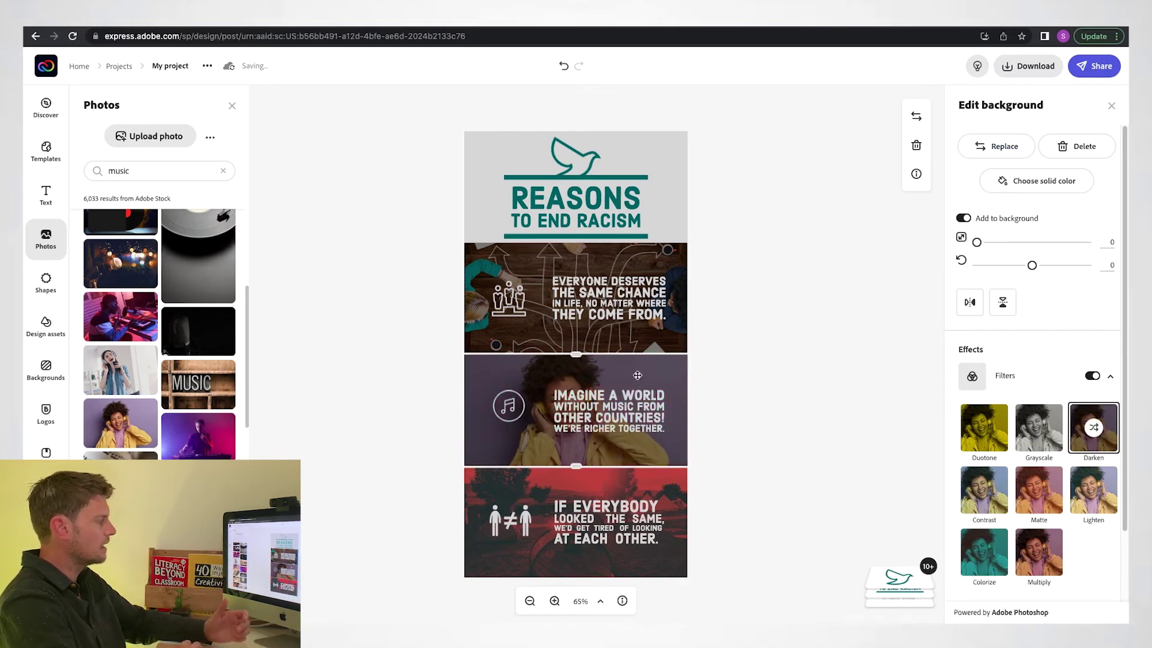
left_click_drag(979, 243, 983, 244)
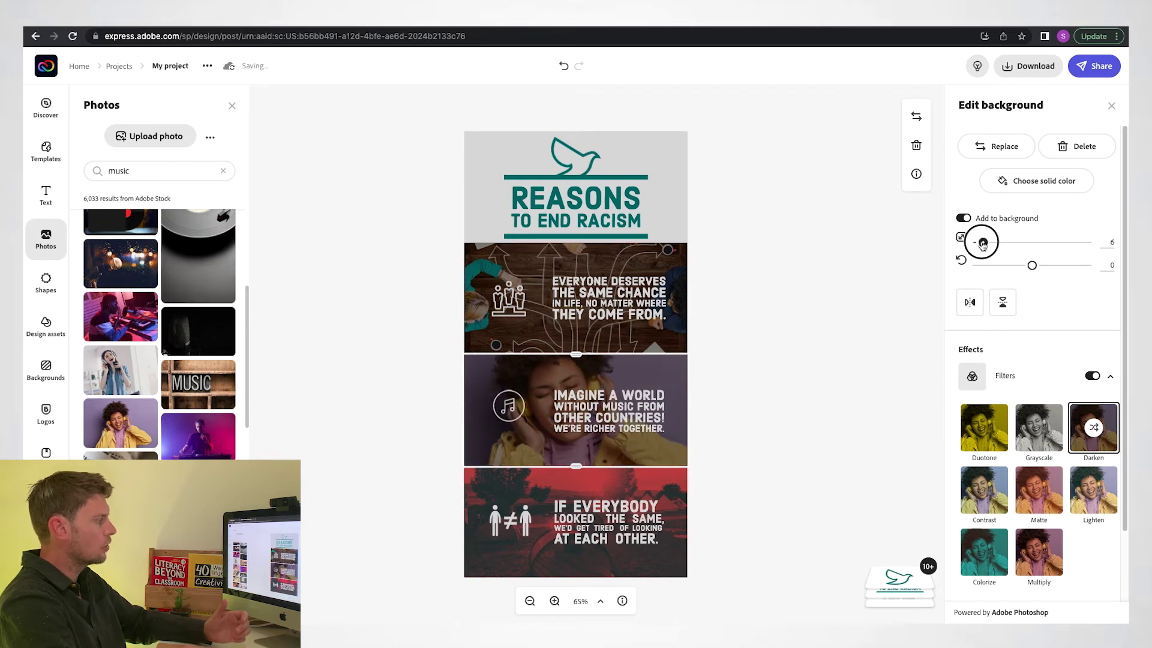
left_click_drag(670, 372, 622, 382)
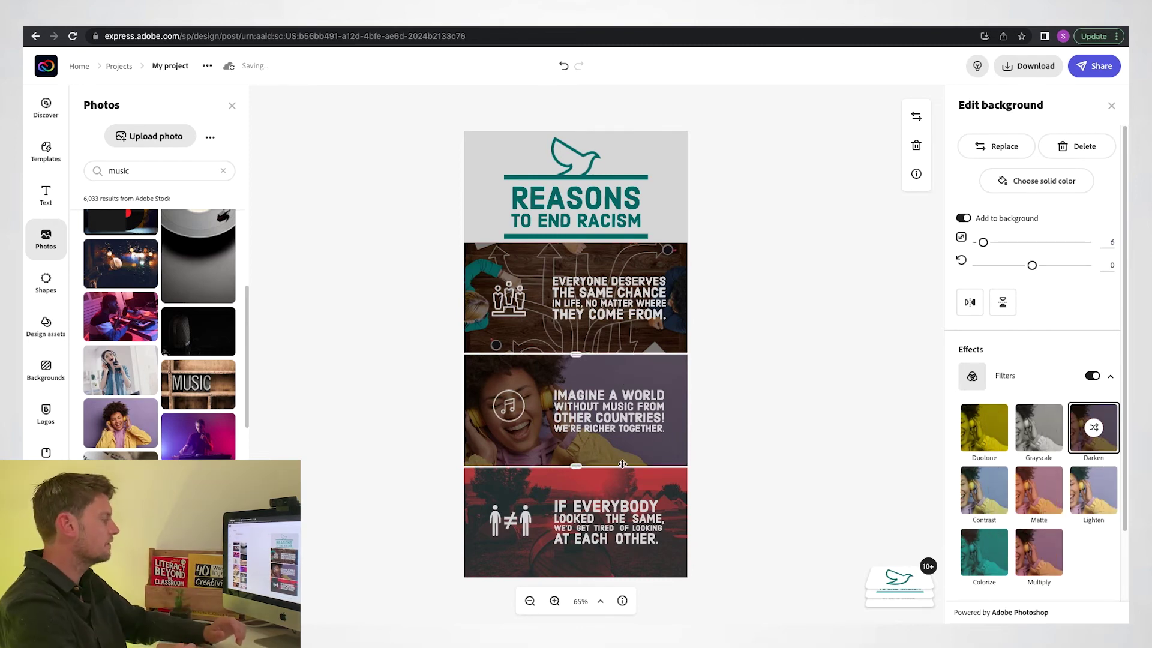
Replace the red section's background with the yellow blocks and single red block photo from a "difference" search, using the Darken filter.
left_click(647, 489)
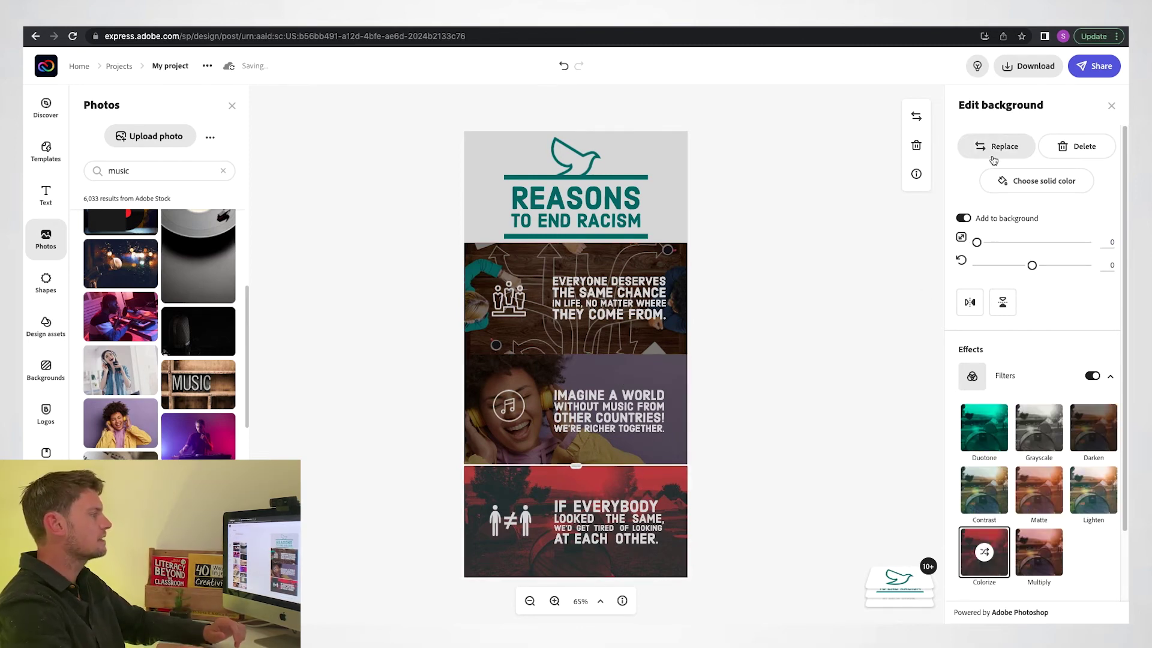
left_click(996, 146)
double_click(124, 171)
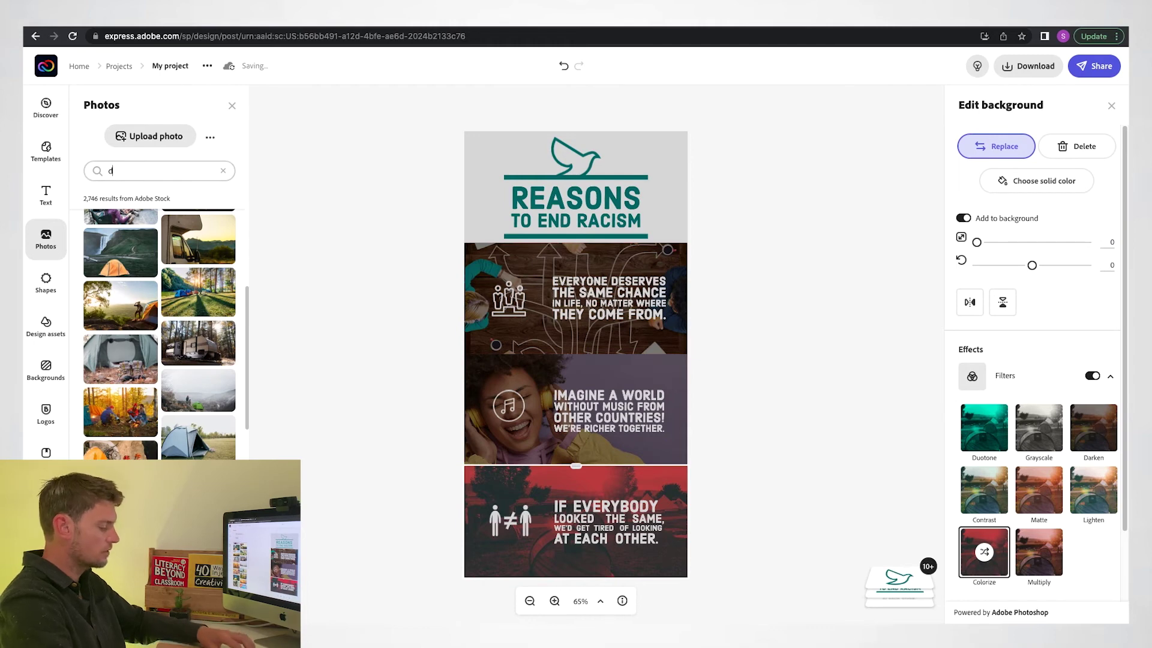
type("difference")
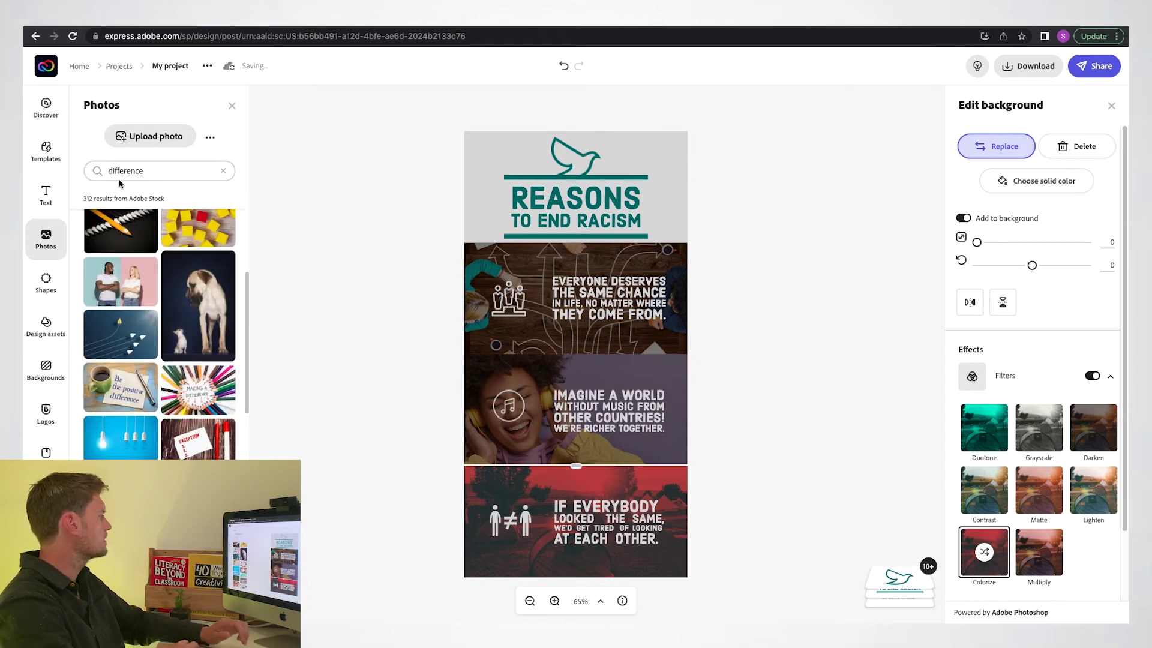
scroll(153, 296, "up", 2)
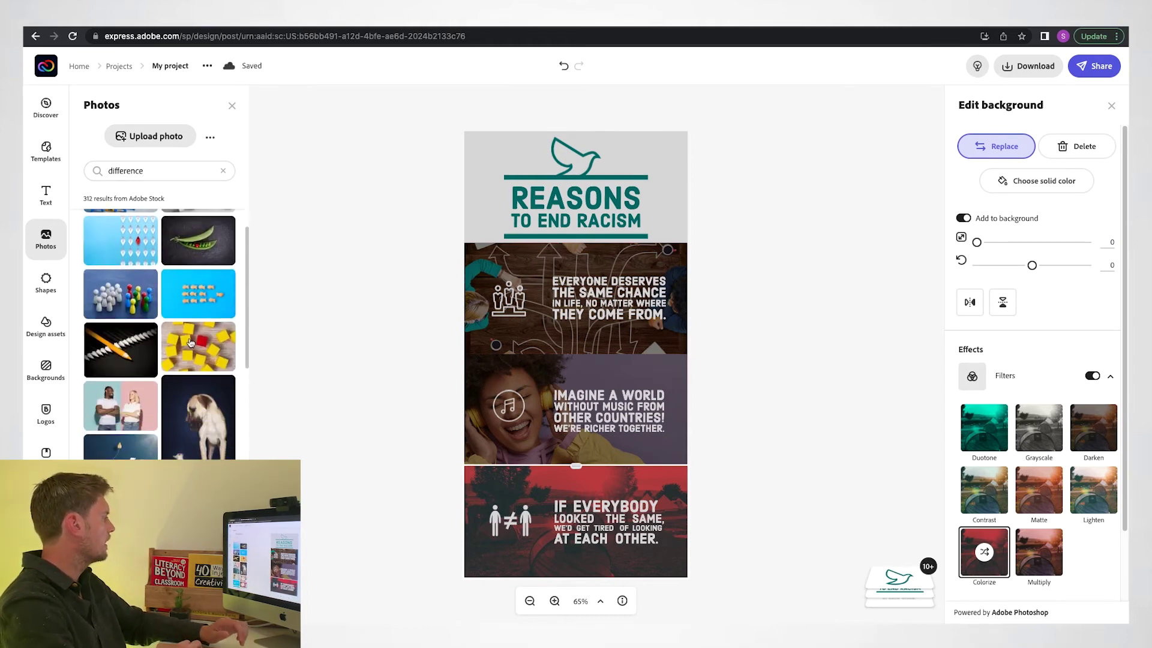
left_click(193, 341)
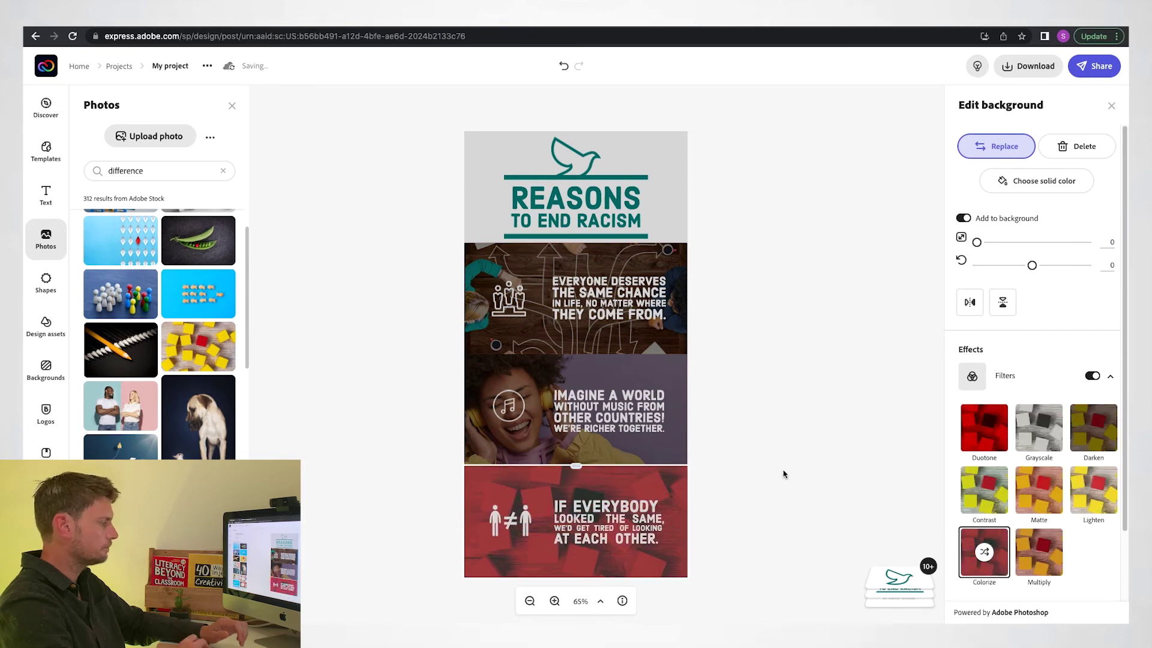
left_click(1041, 490)
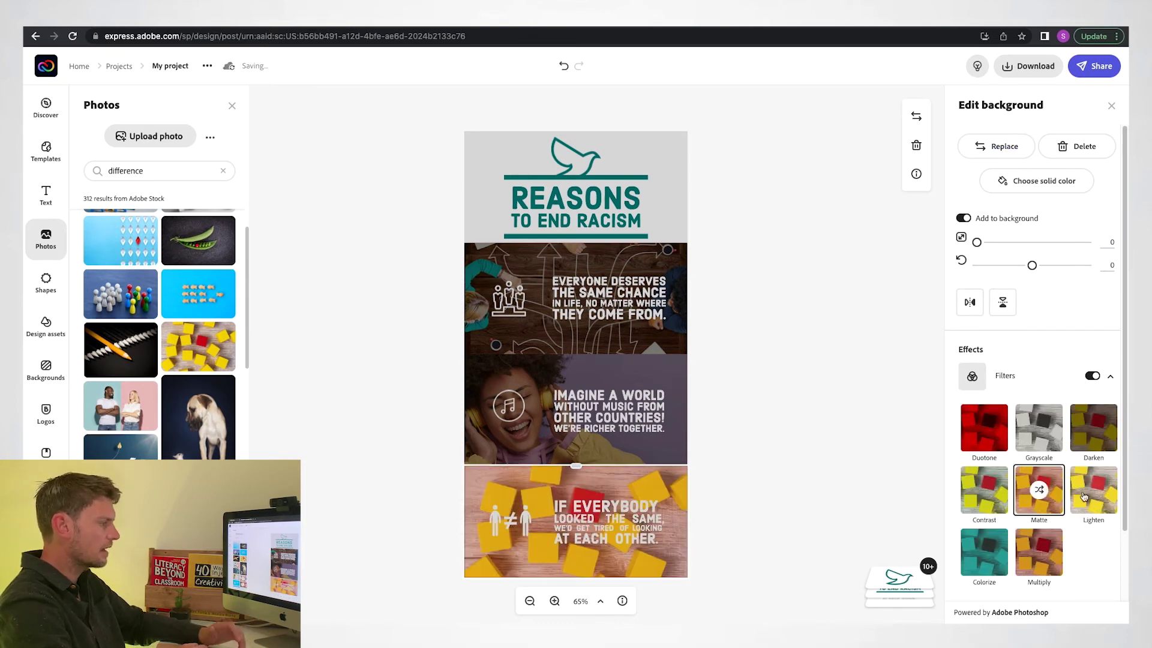
left_click(1101, 431)
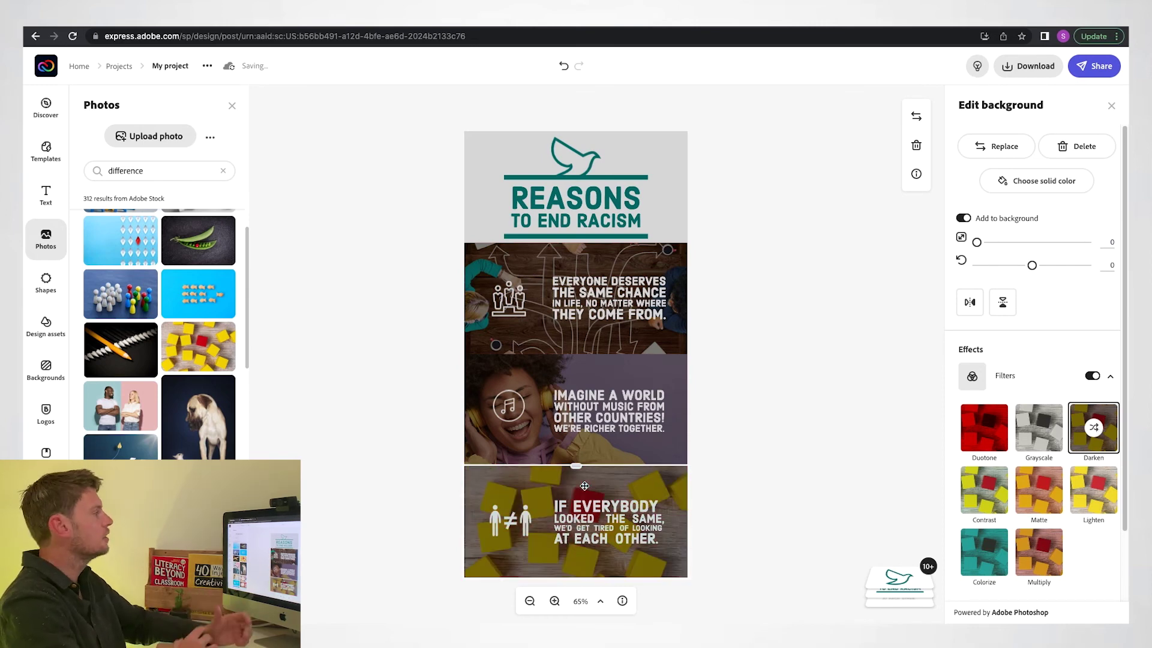
Rename the project as "Reasons To End Racism".
left_click(169, 64)
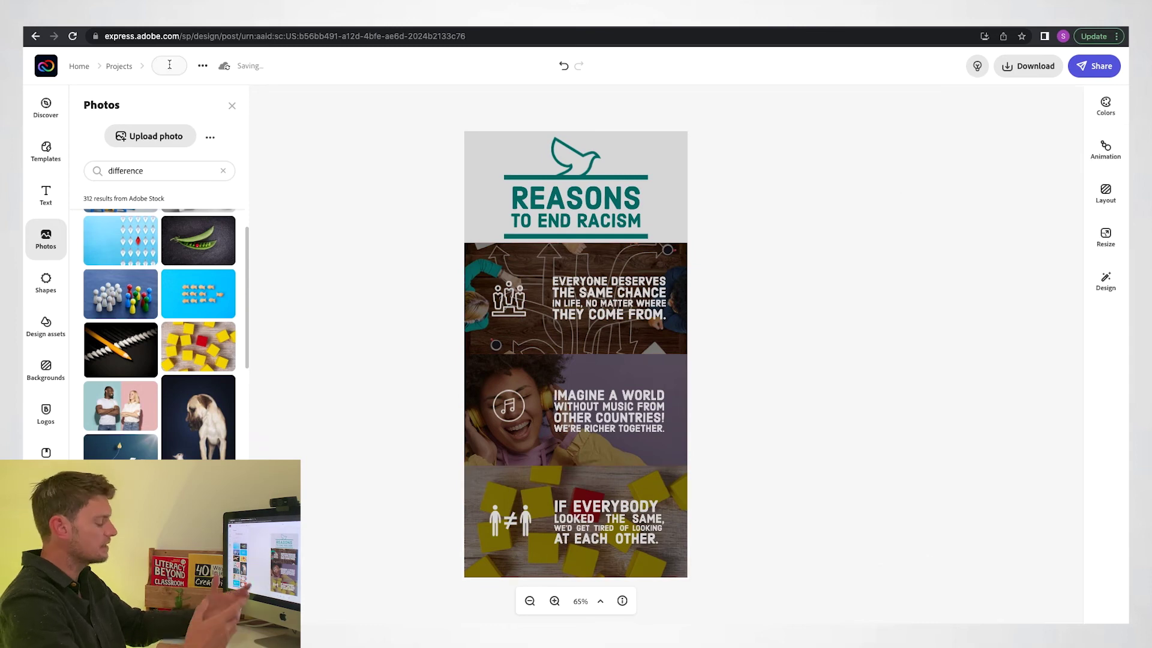
type("Reasons")
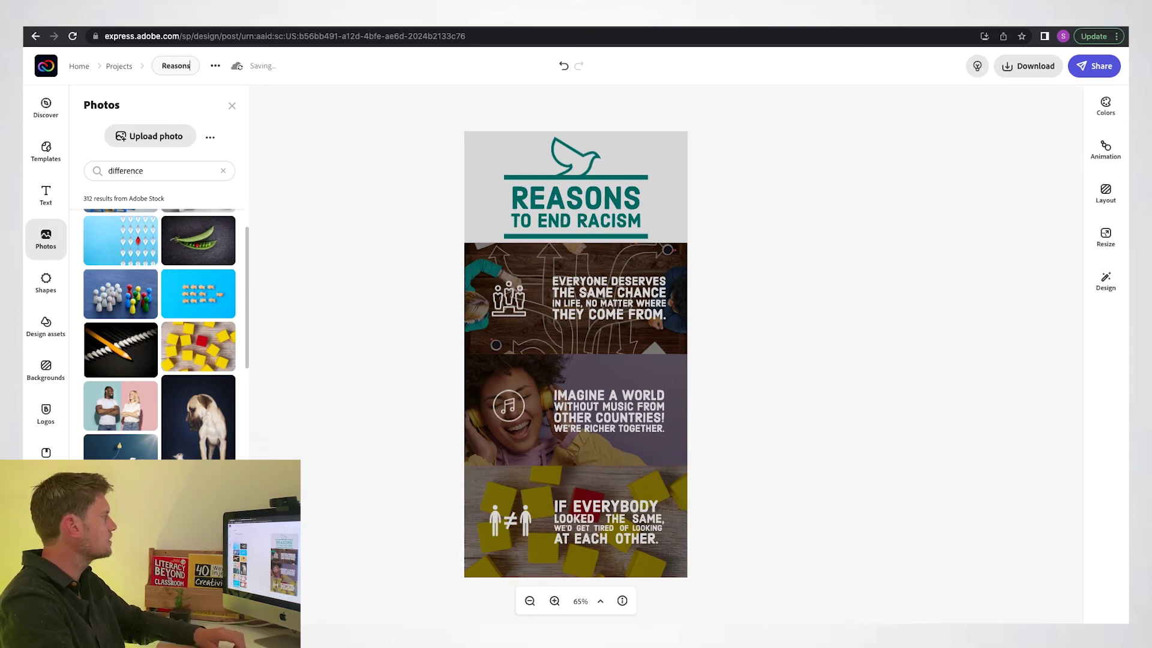
type(" To End Racism")
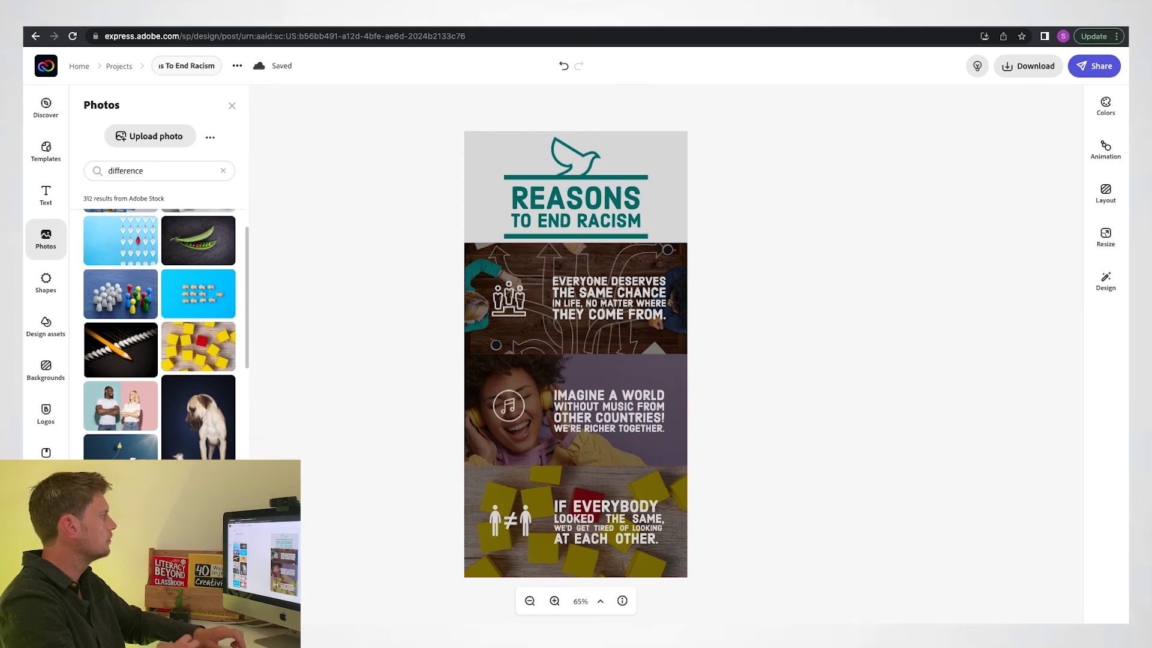
Download the infographic as a PNG and generate a shareable link to it.
left_click(1025, 71)
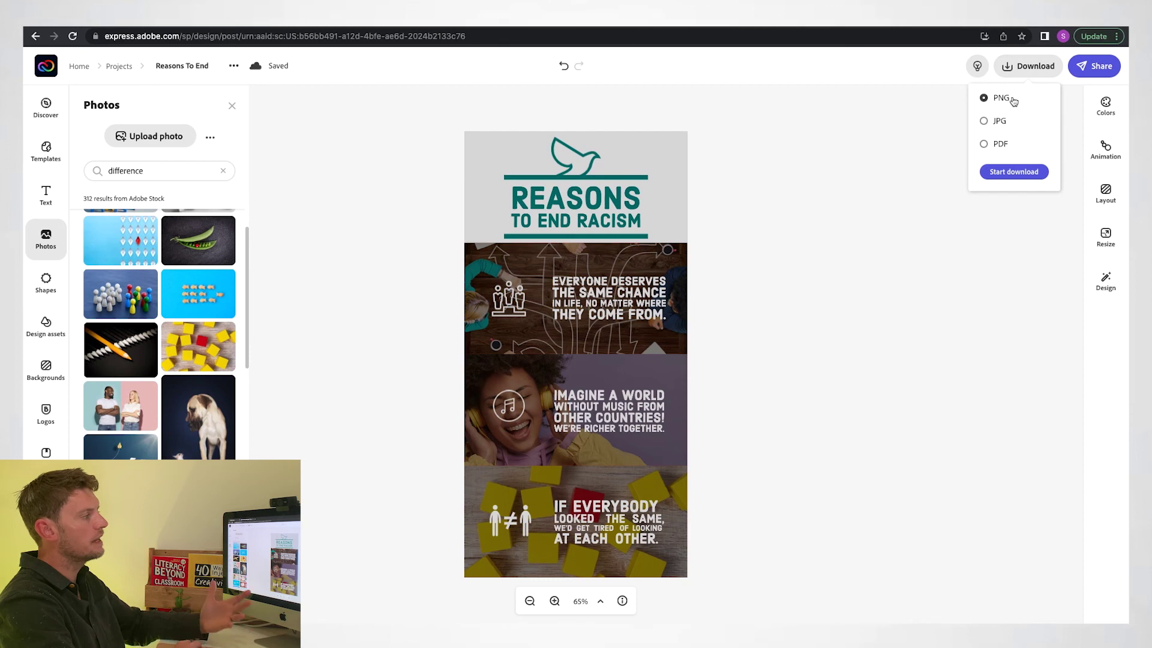
left_click(1013, 172)
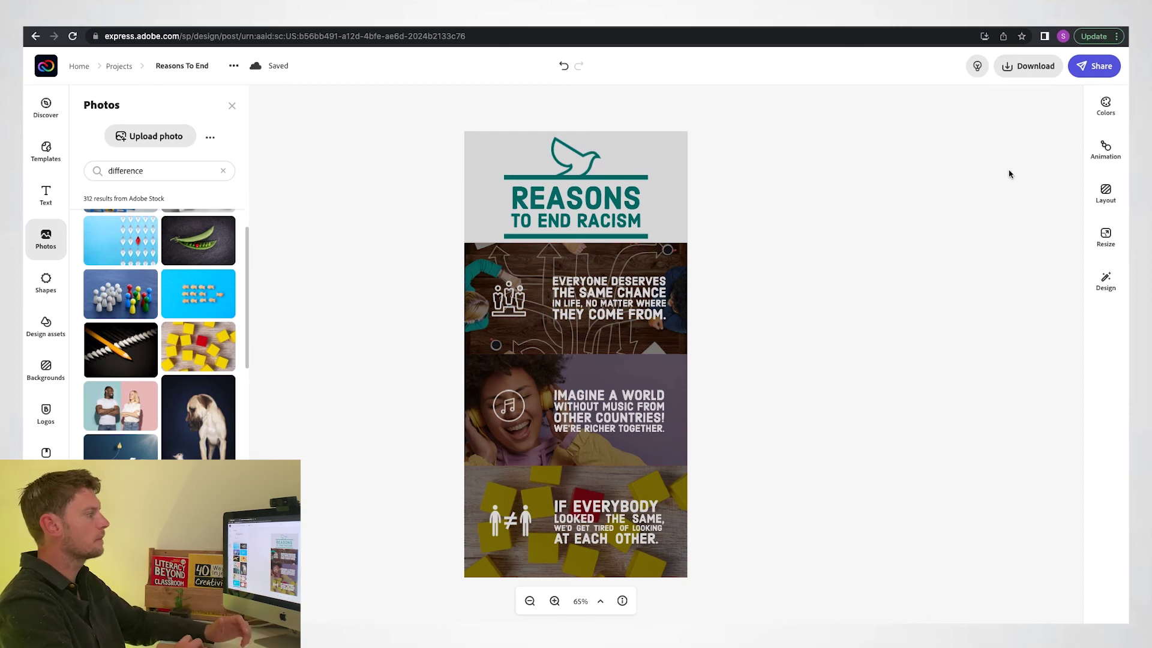
left_click(1094, 66)
left_click(1060, 99)
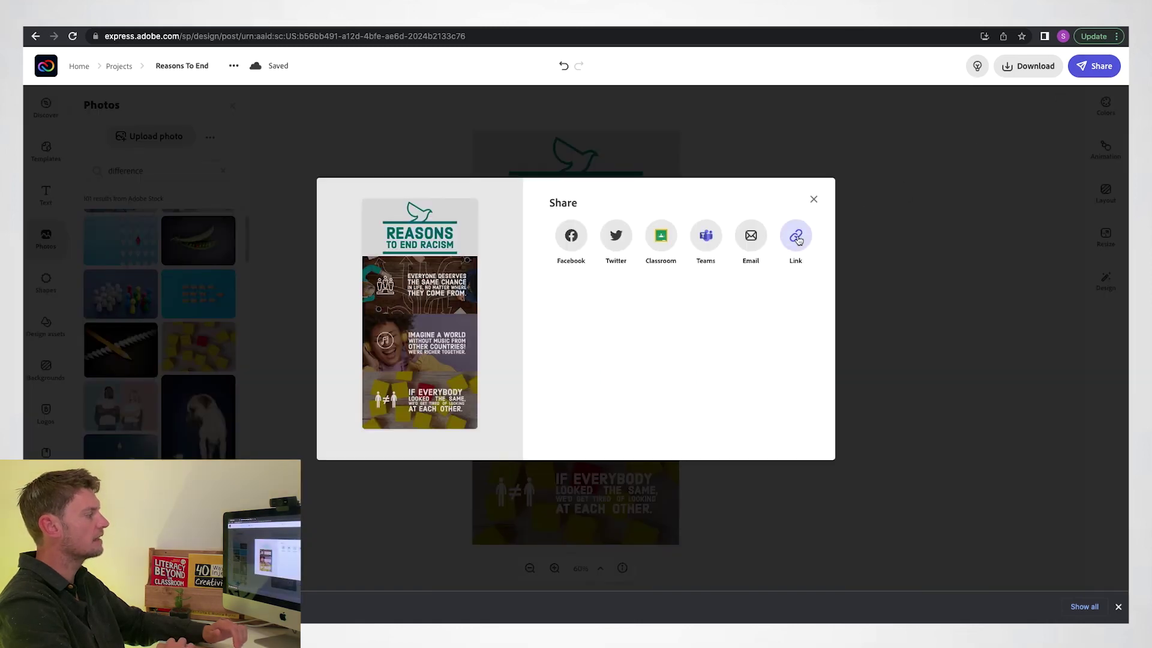
left_click(797, 237)
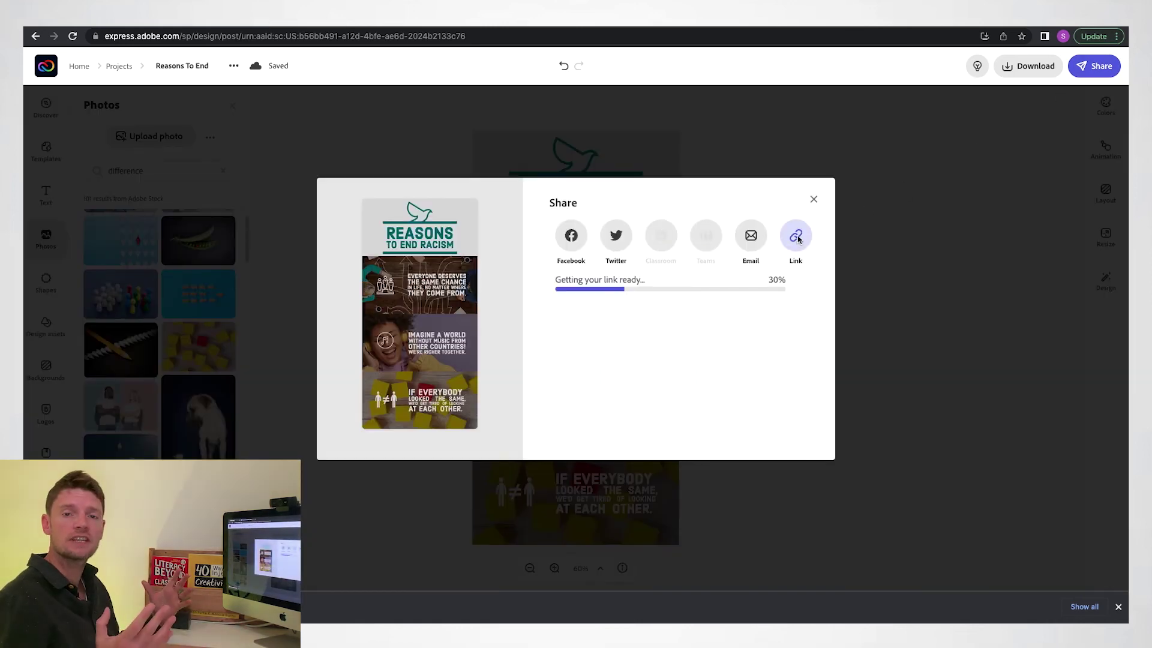